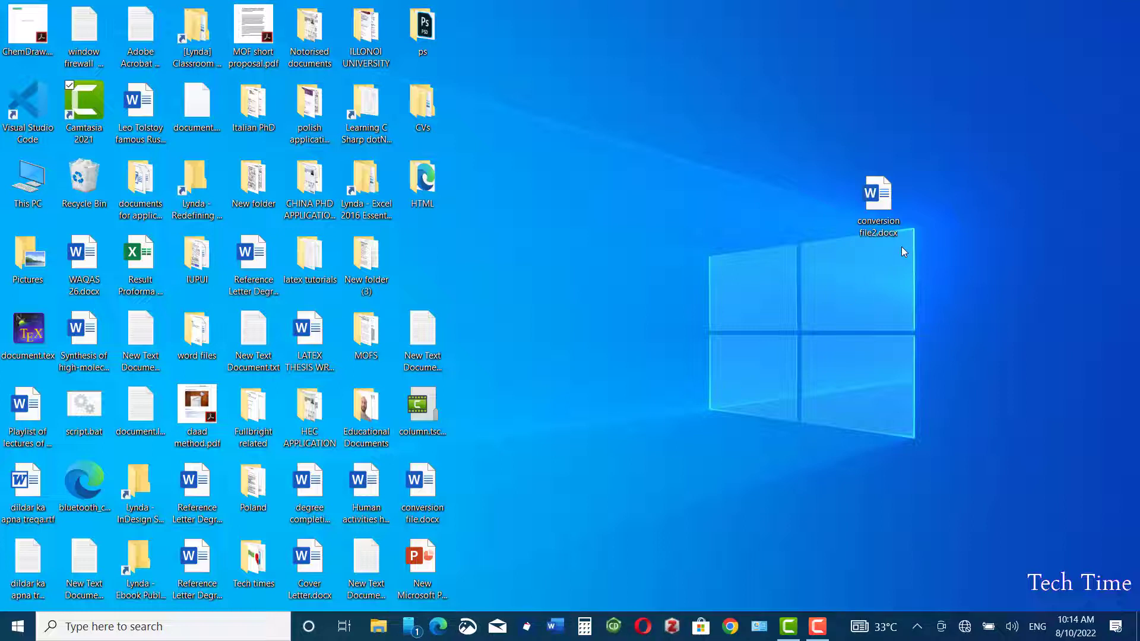
- Open conversion file2.docx from the desktop in Word
double_click(877, 199)
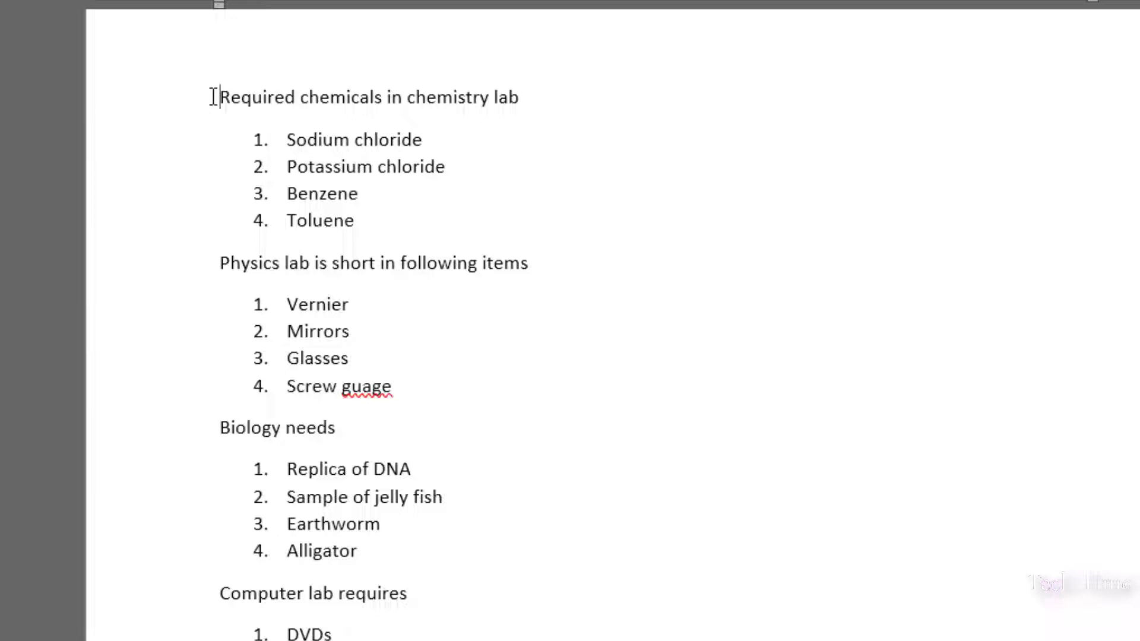
- Style the chemistry, physics, biology and computer lab headings as Heading 1
left_click_drag(212, 97, 510, 99)
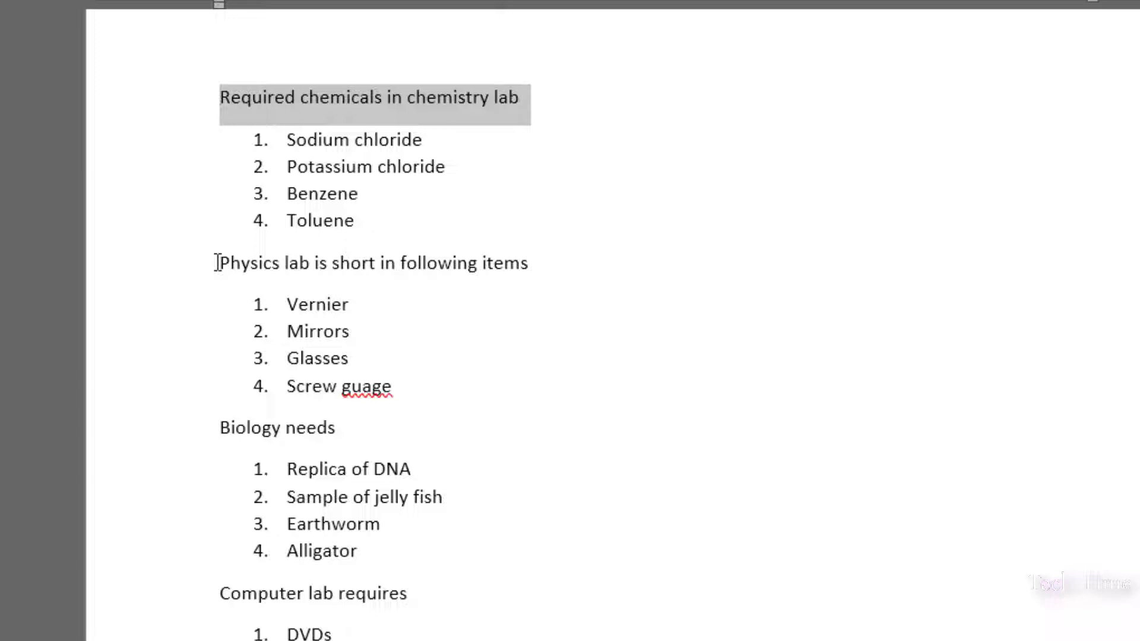
left_click_drag(215, 263, 519, 265)
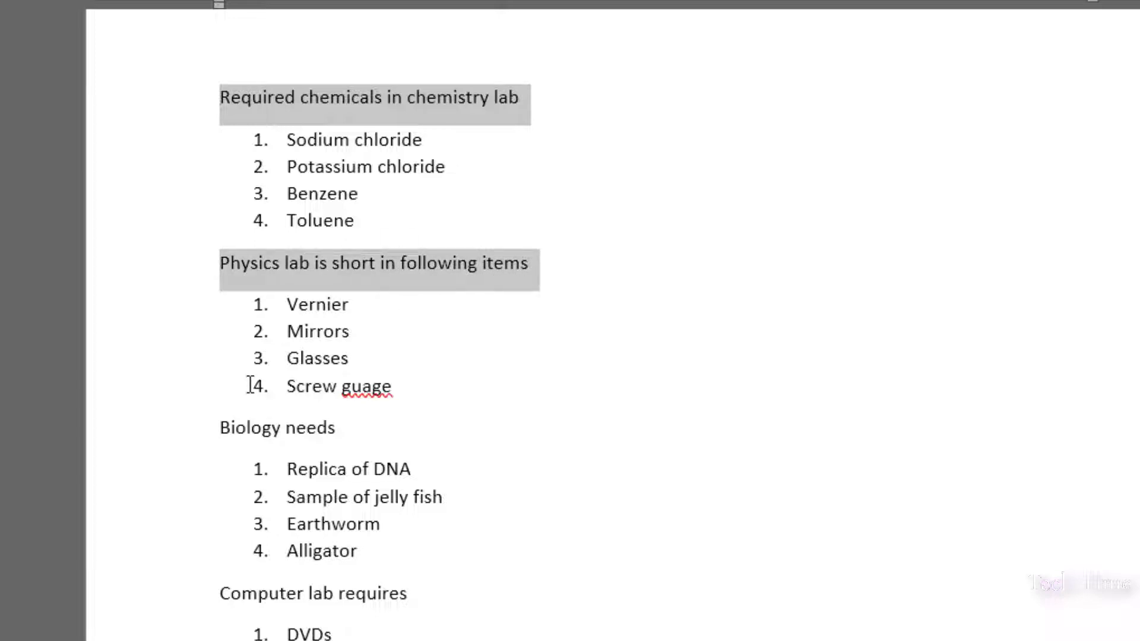
left_click_drag(214, 428, 340, 432)
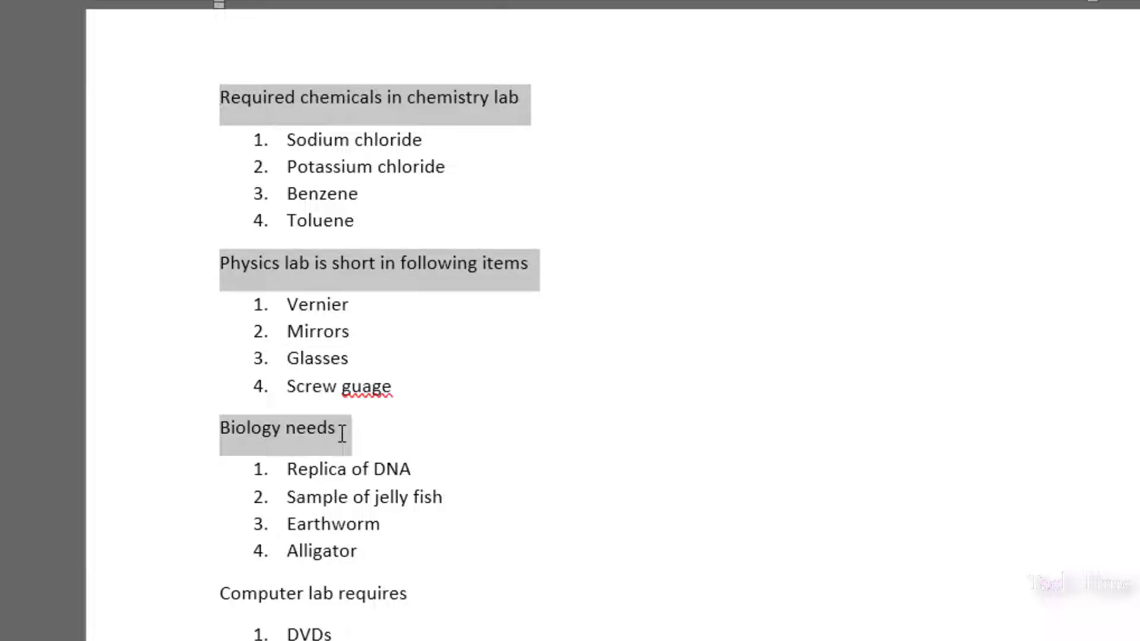
left_click_drag(215, 593, 440, 593)
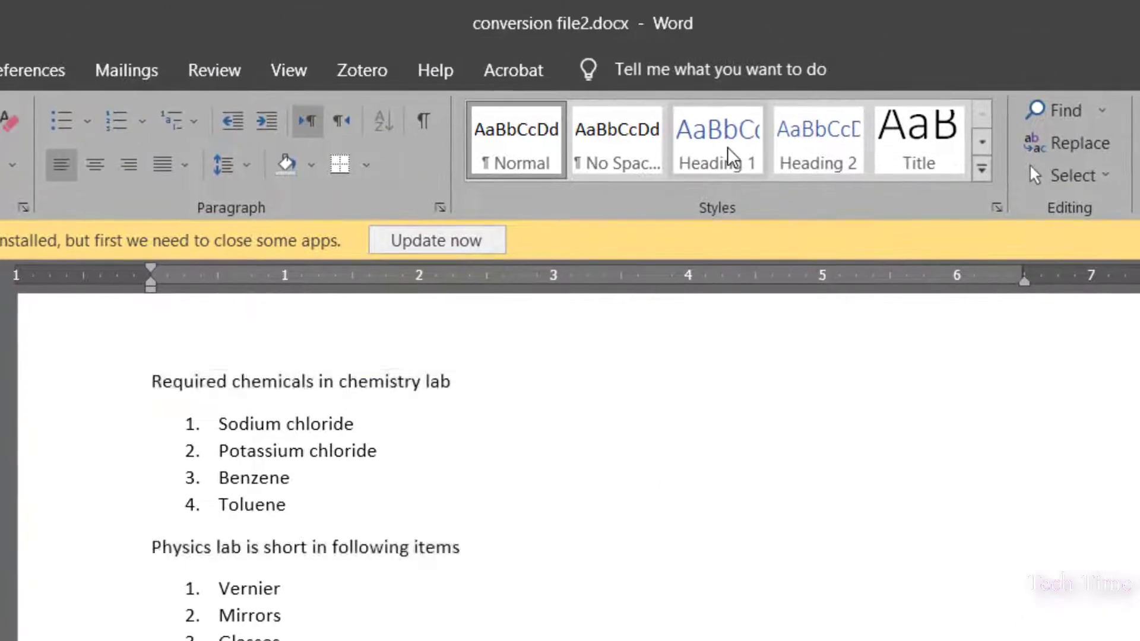
left_click(731, 158)
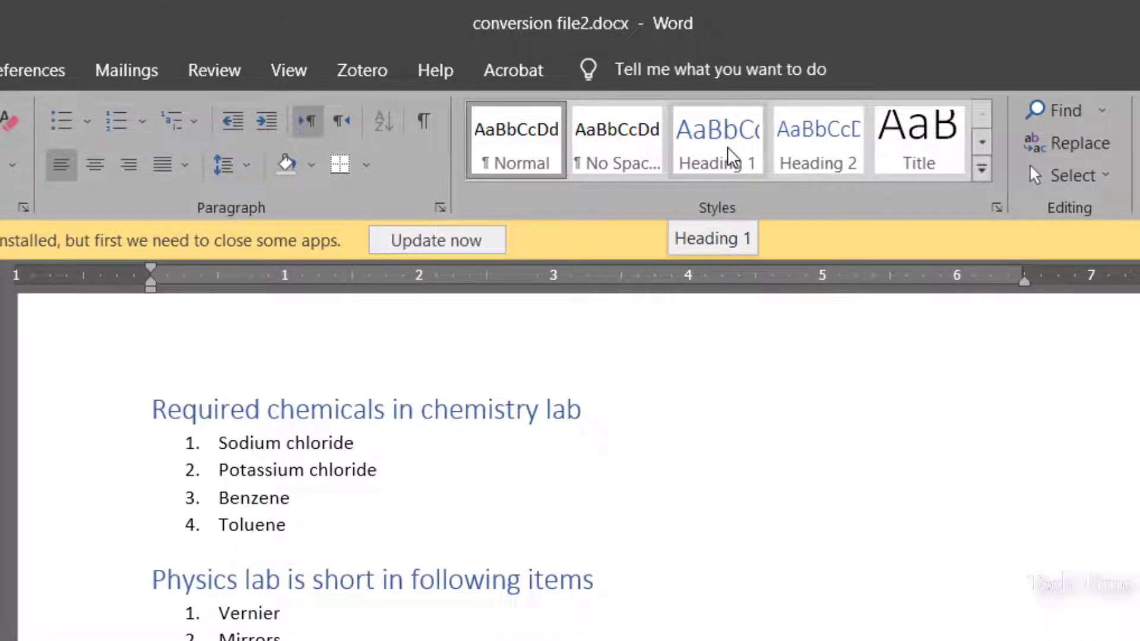
left_click(542, 489)
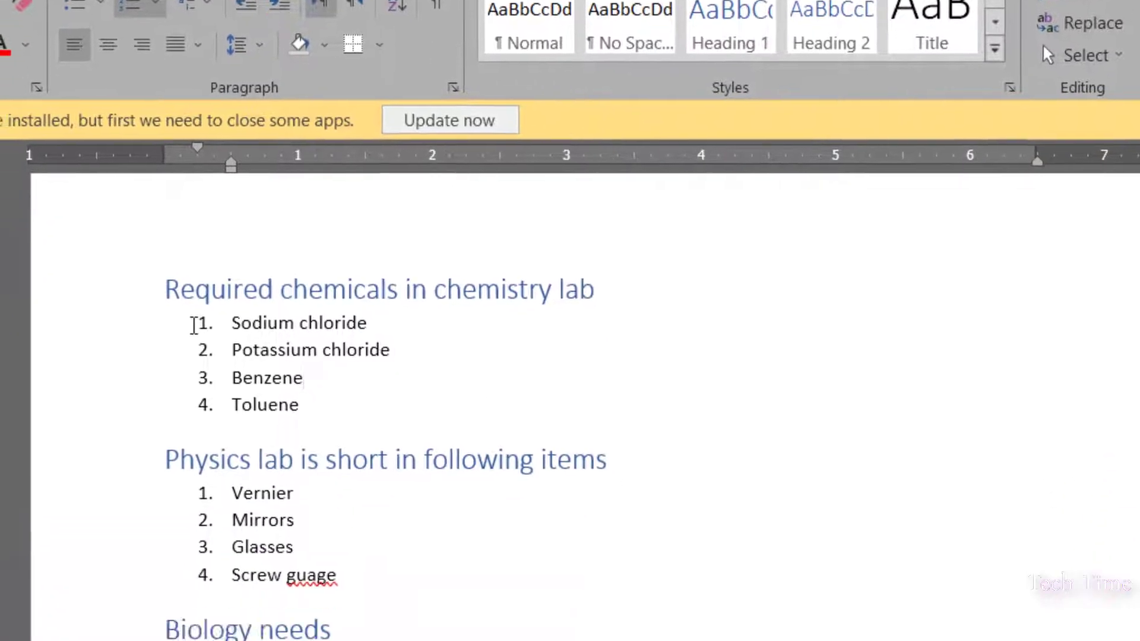
- Apply Heading 2 to all list items under the four lab headings
left_click_drag(181, 445, 300, 524)
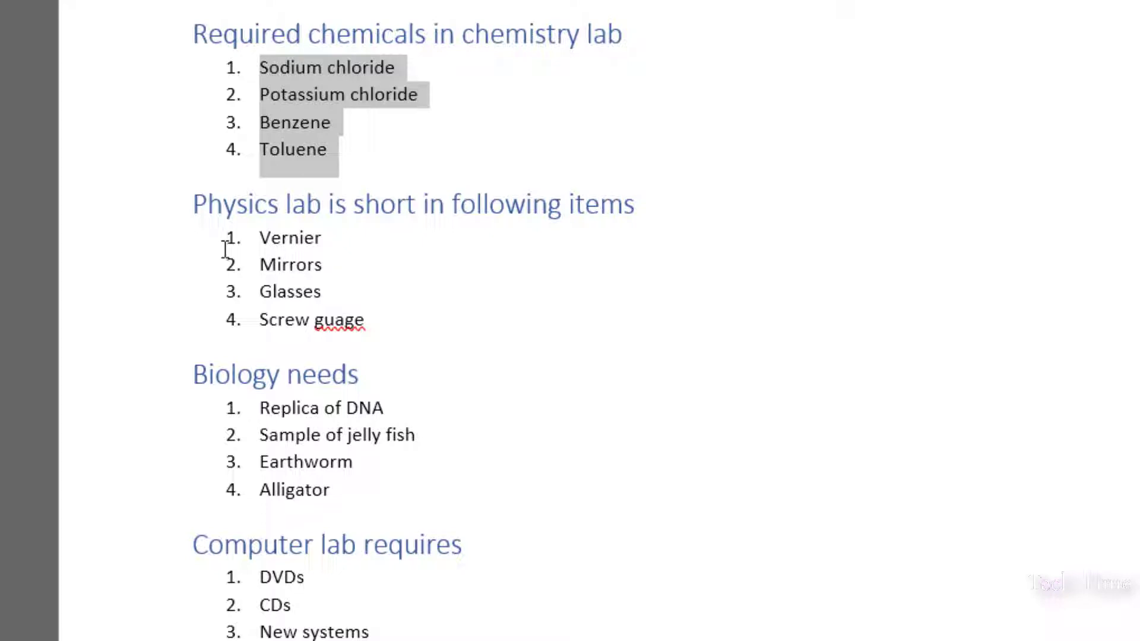
left_click_drag(216, 244, 325, 318)
left_click_drag(255, 407, 416, 495)
left_click_drag(255, 576, 368, 632)
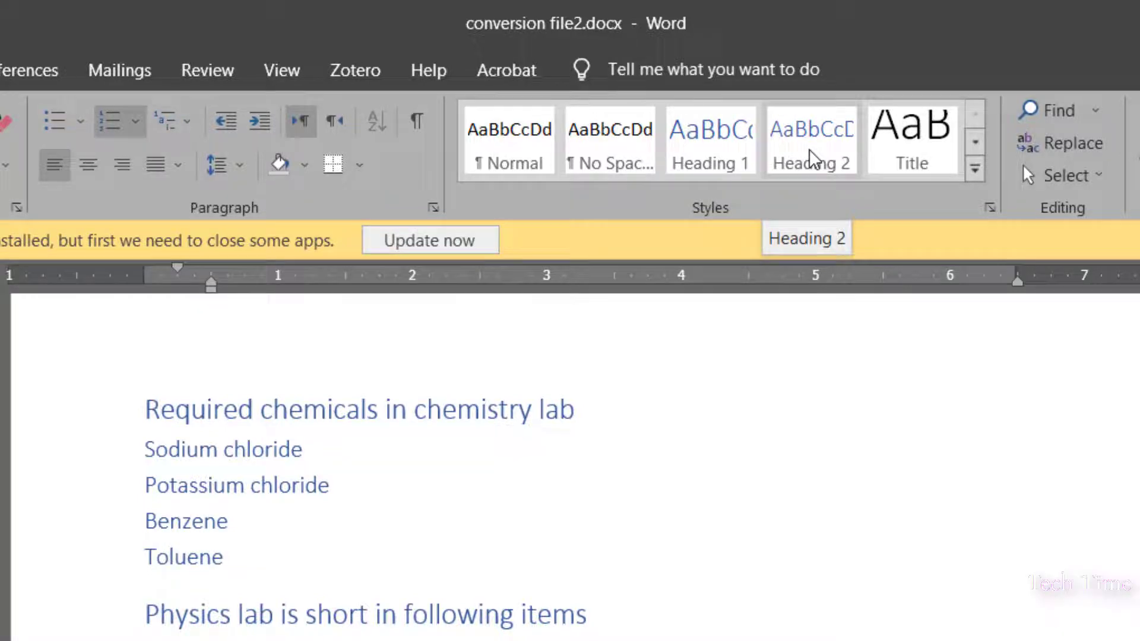
left_click(813, 160)
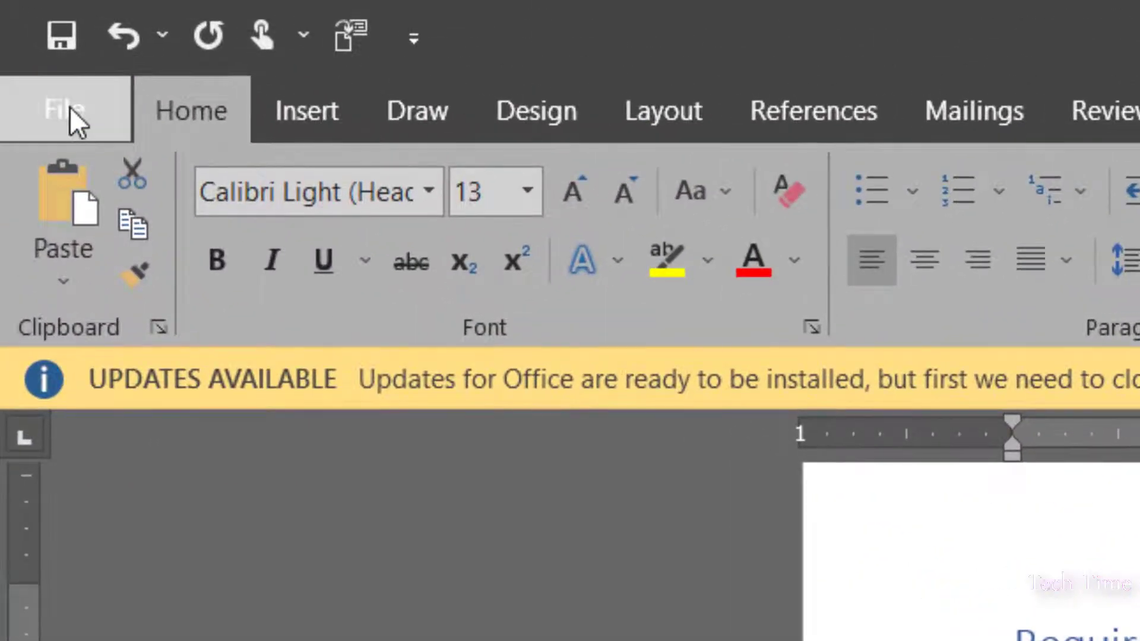
- In Word Options, add Send to Microsoft PowerPoint from All Commands to the Quick Access Toolbar
left_click(70, 106)
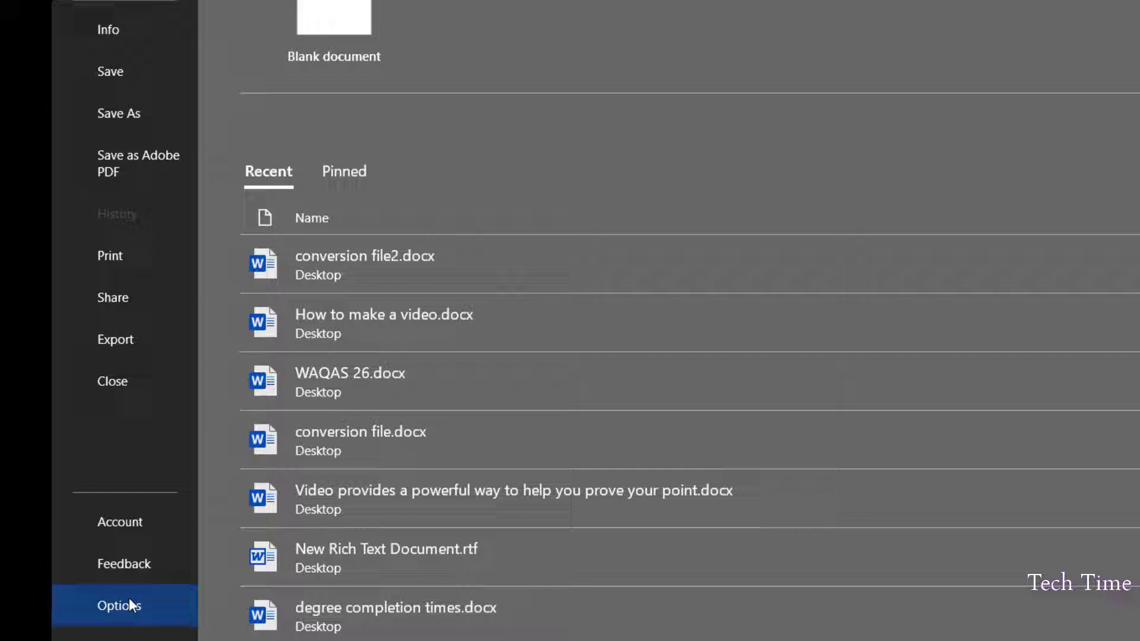
left_click(130, 601)
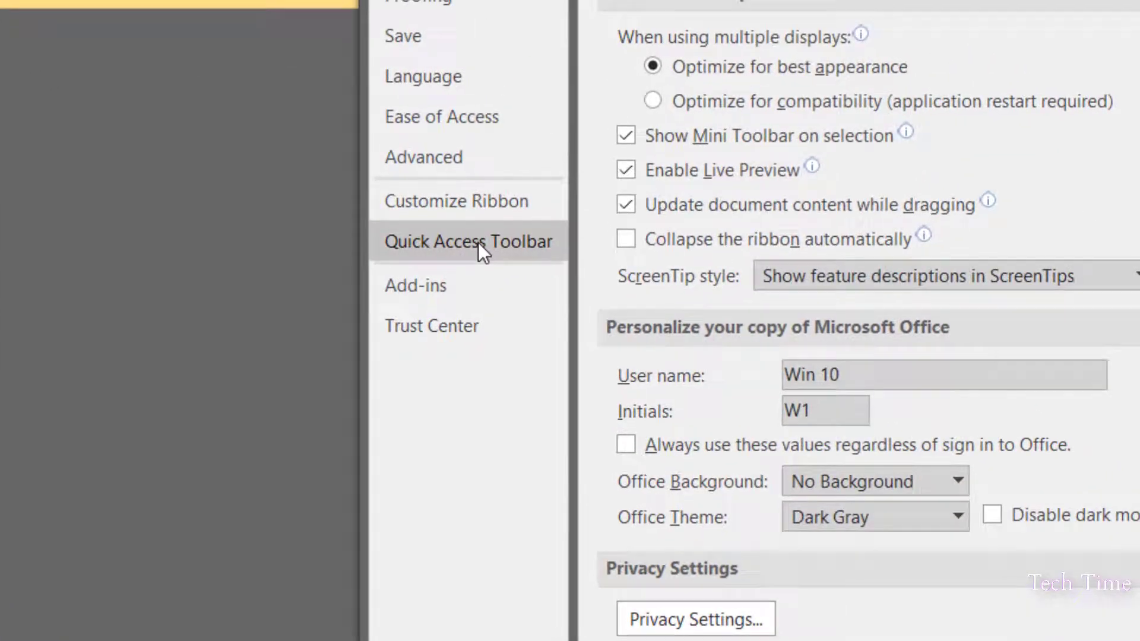
left_click(478, 242)
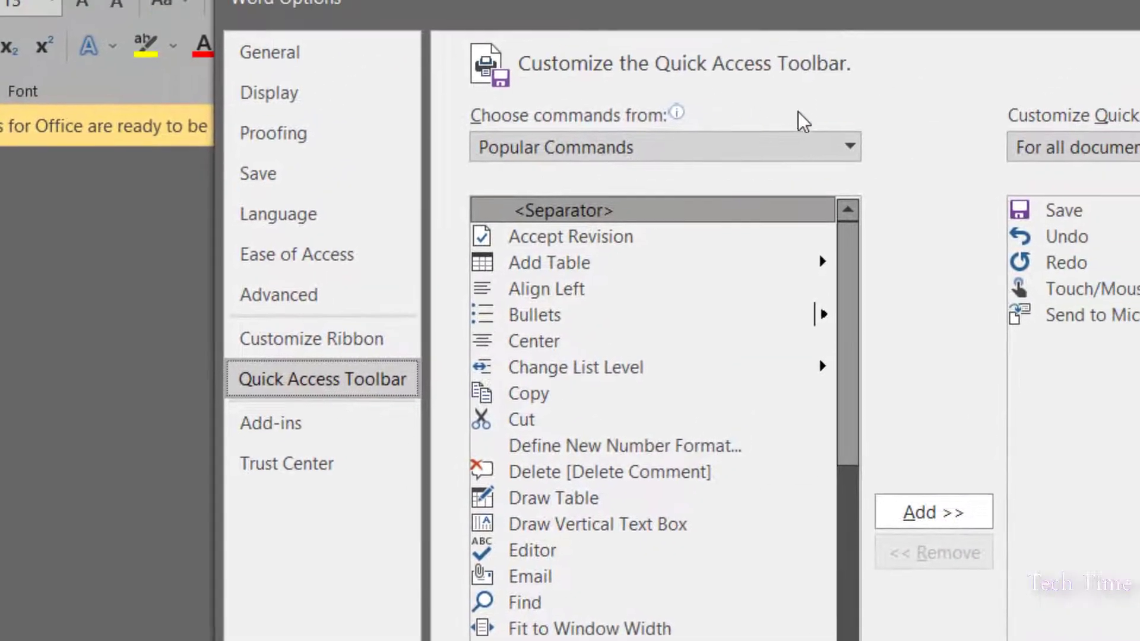
left_click(846, 145)
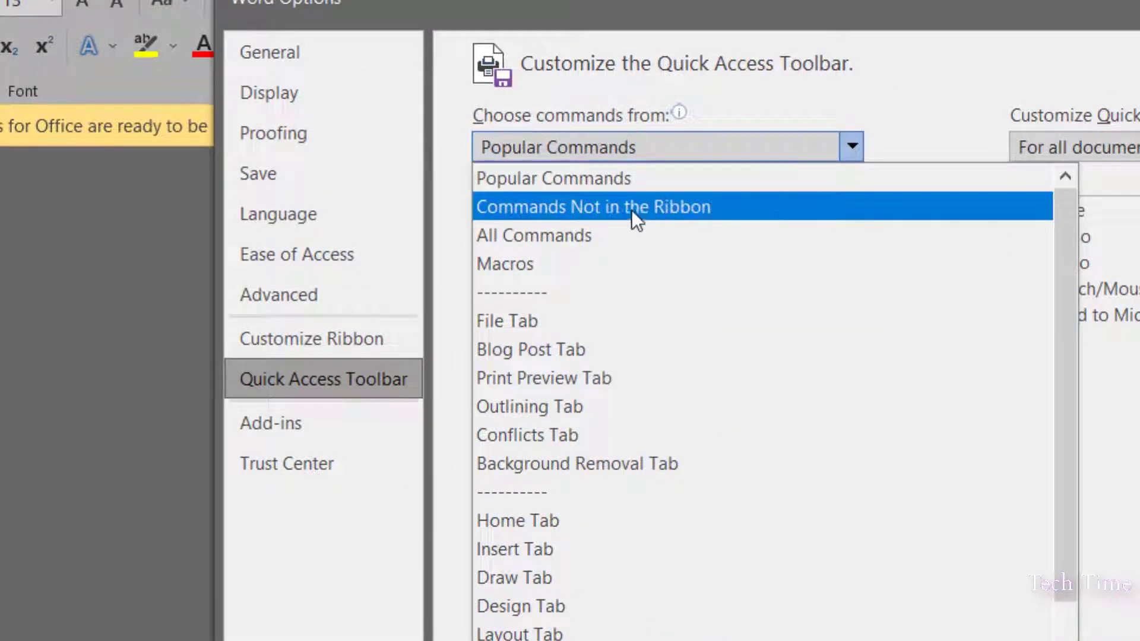
left_click(600, 234)
left_click_drag(850, 231, 855, 639)
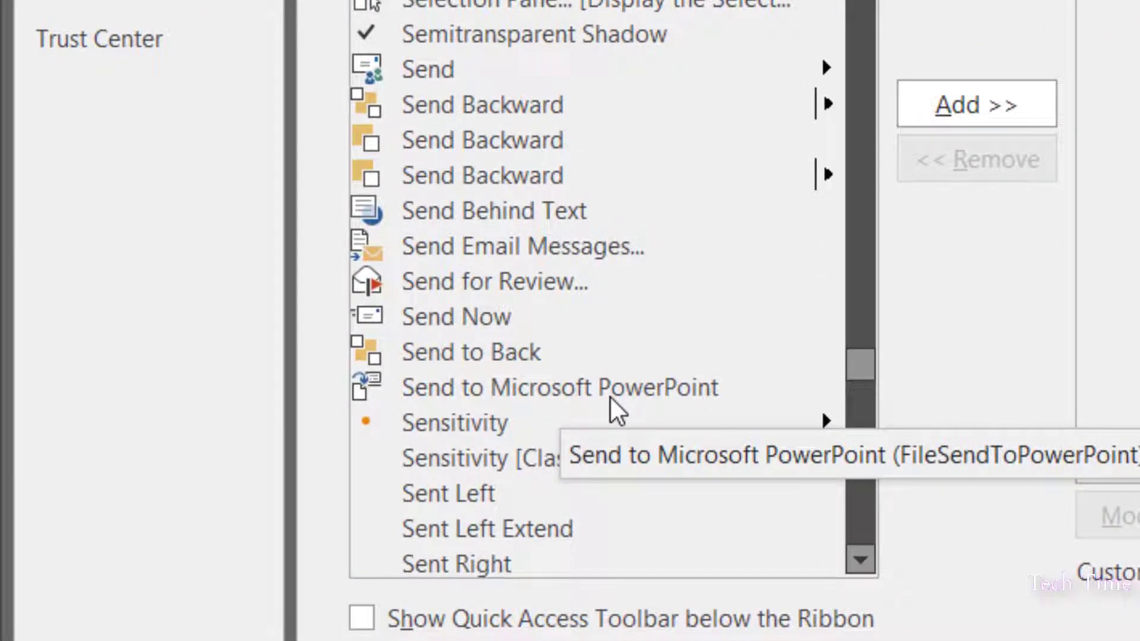
left_click(610, 397)
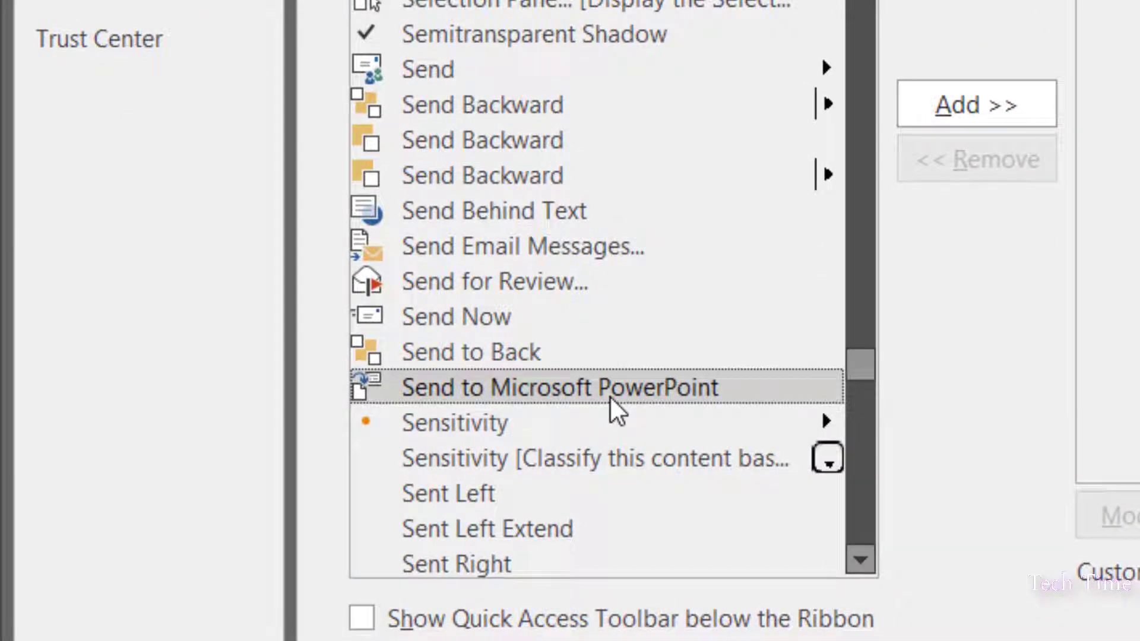
left_click(951, 109)
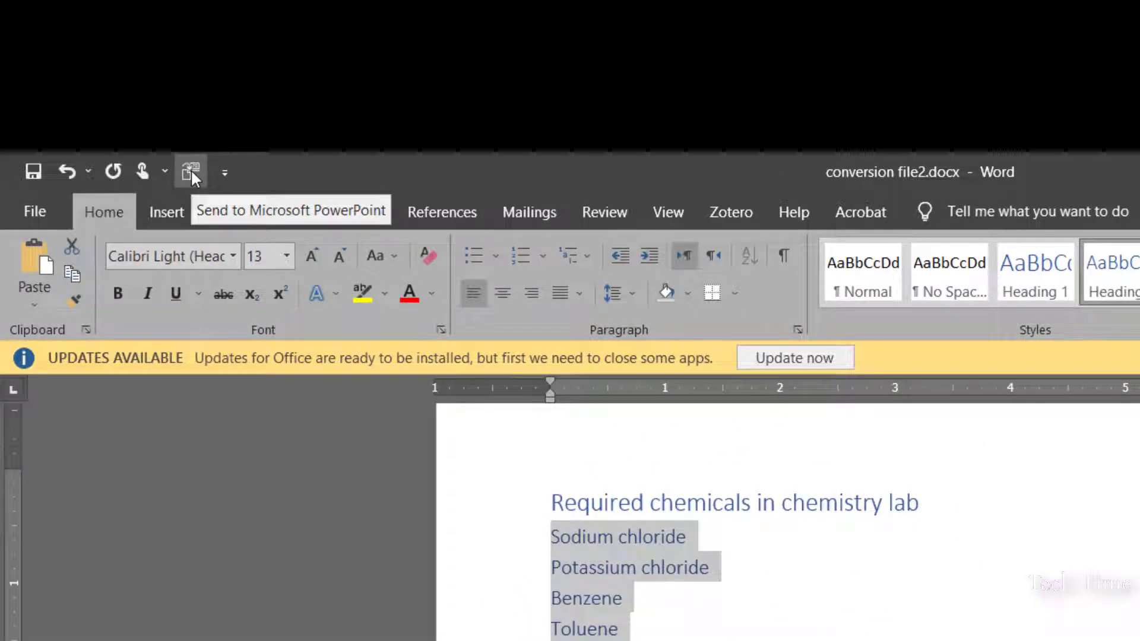
- Deselect the list items and send the document to PowerPoint from the Quick Access Toolbar
left_click(818, 597)
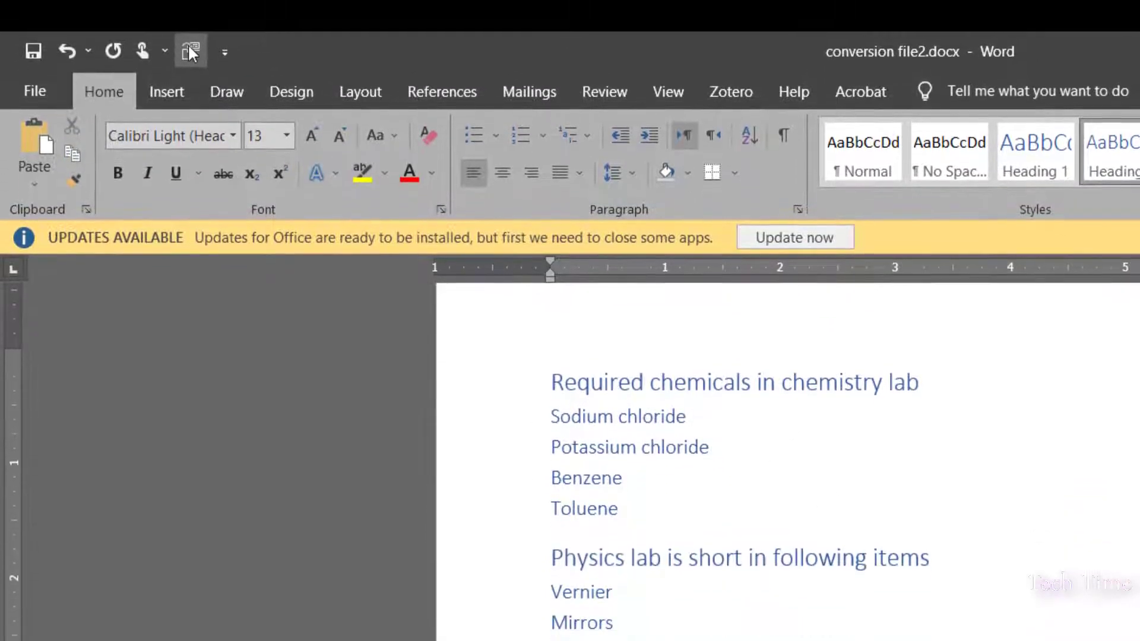
left_click(187, 44)
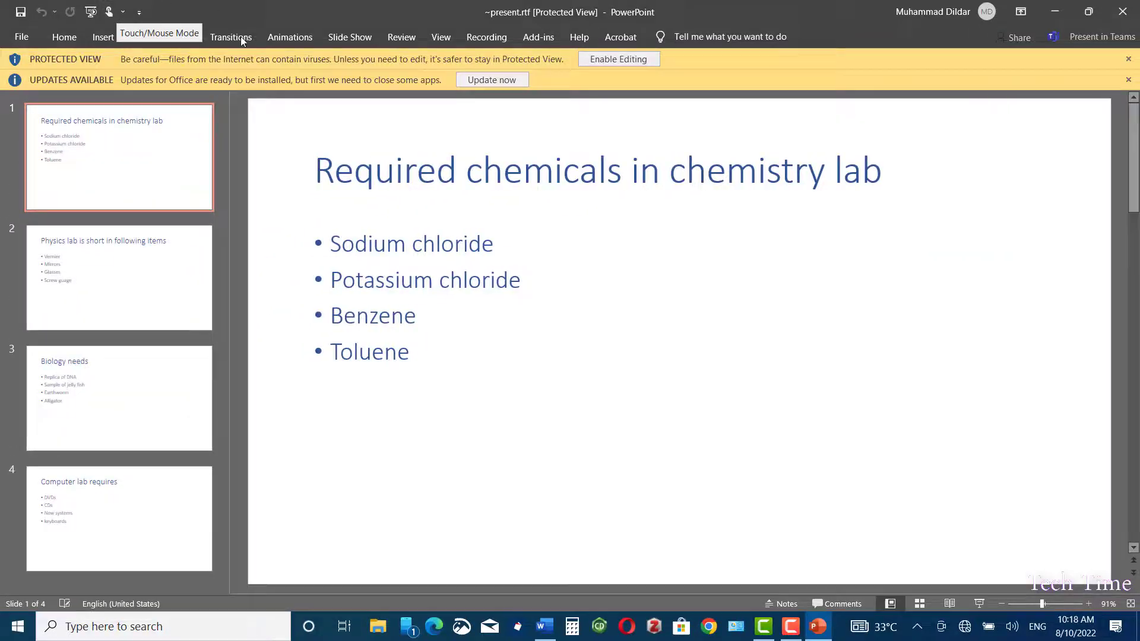
- Enable editing, apply the wood-textured Organic theme to the four slides, and close PowerPoint
left_click(134, 272)
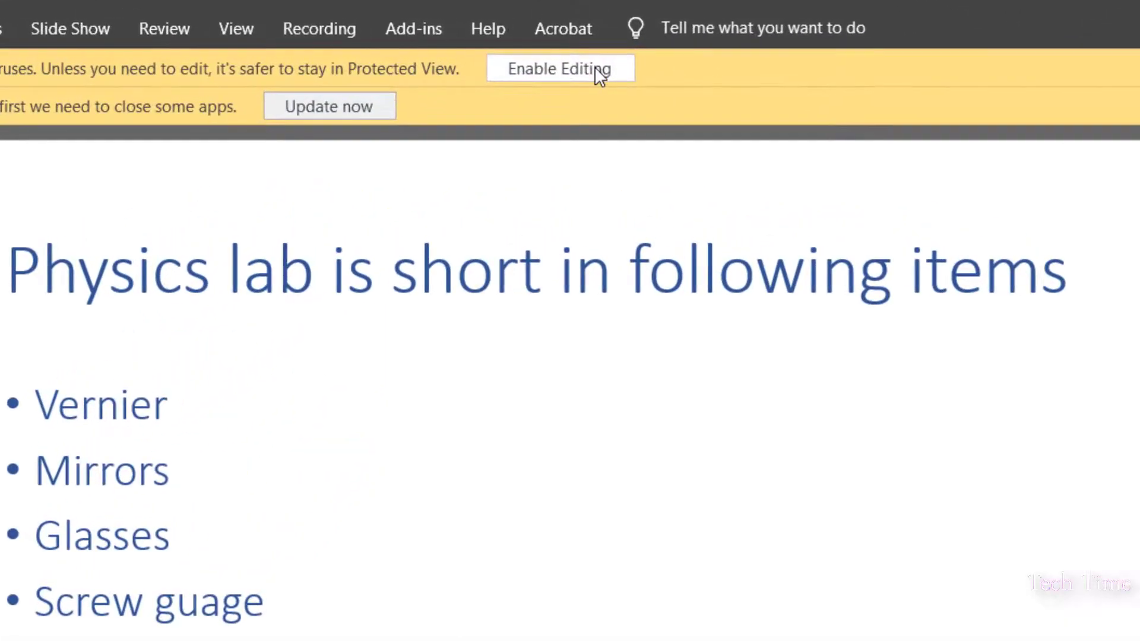
left_click(620, 67)
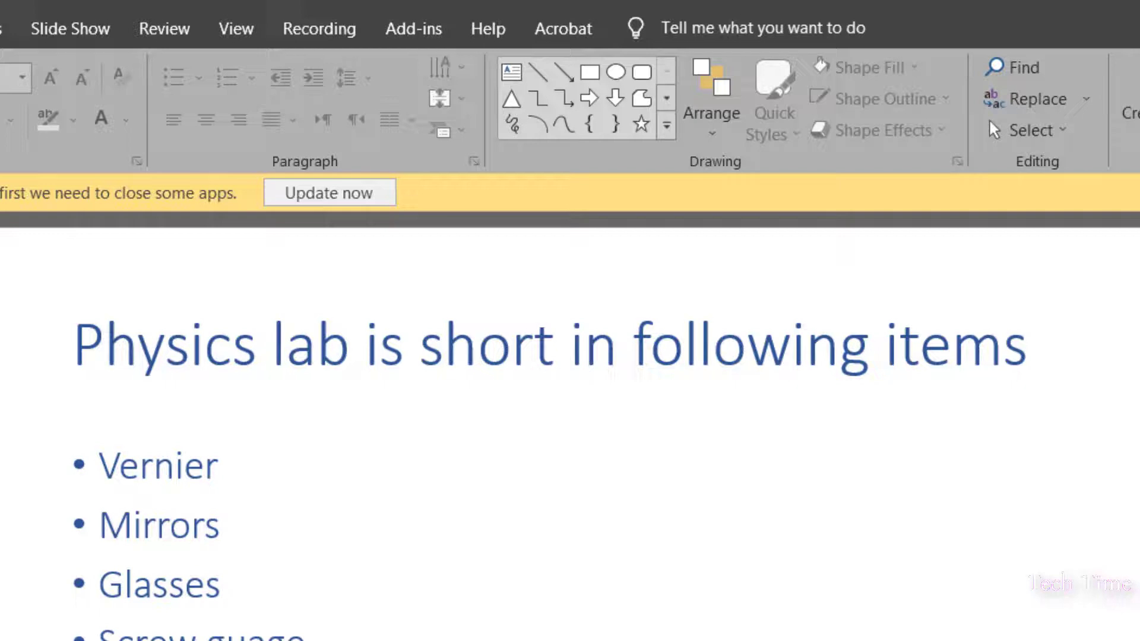
left_click(191, 37)
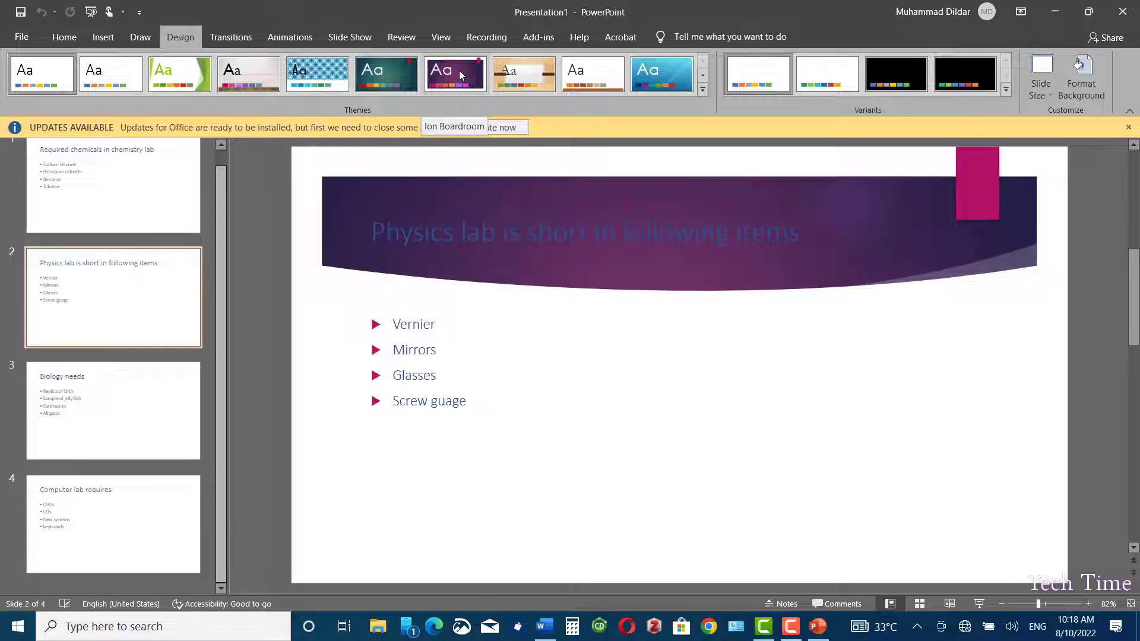
left_click(459, 70)
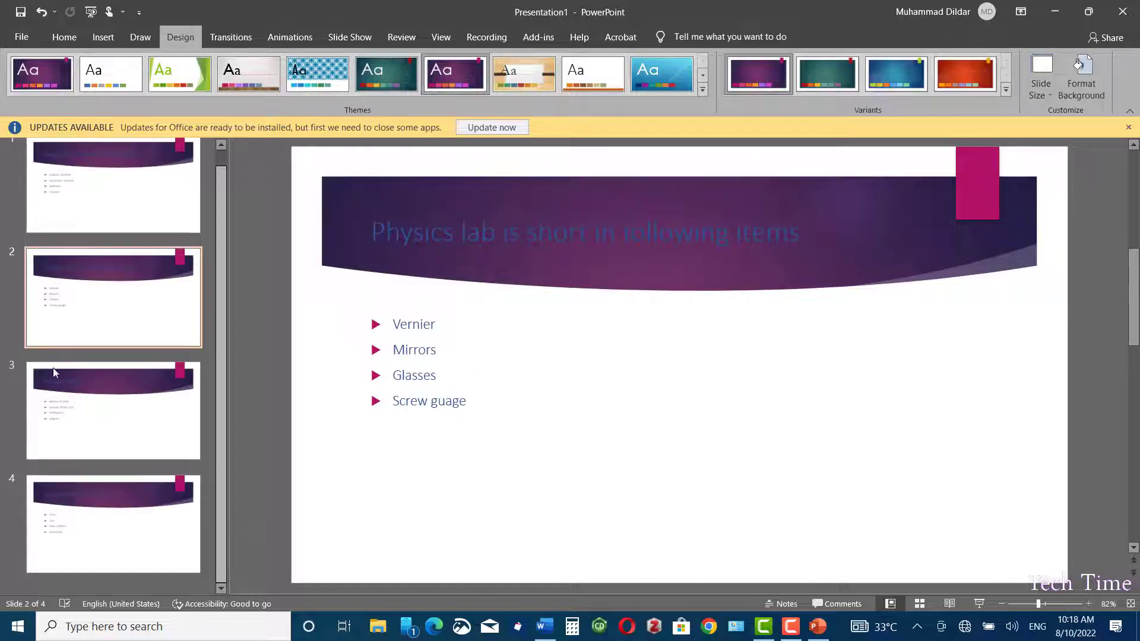
left_click(531, 72)
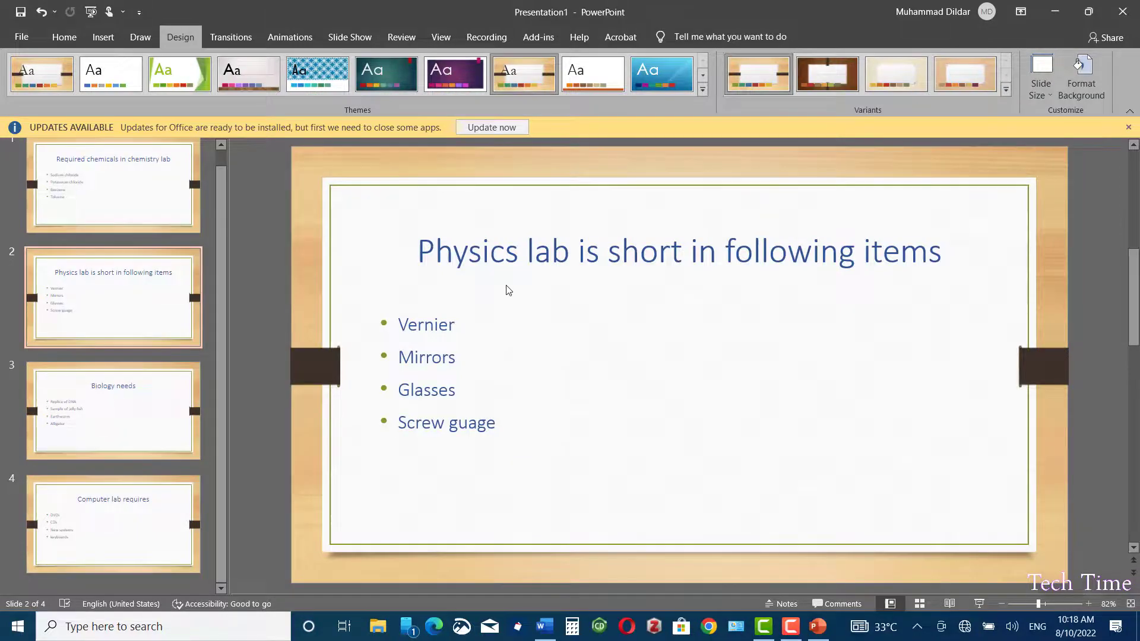
left_click(1132, 186)
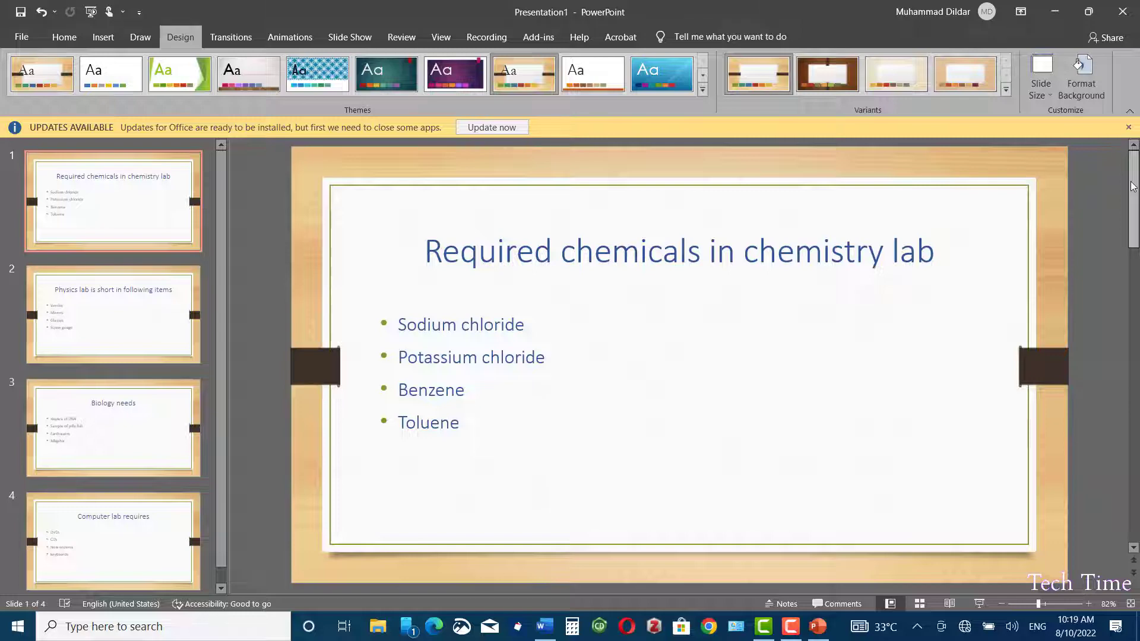
left_click(1123, 10)
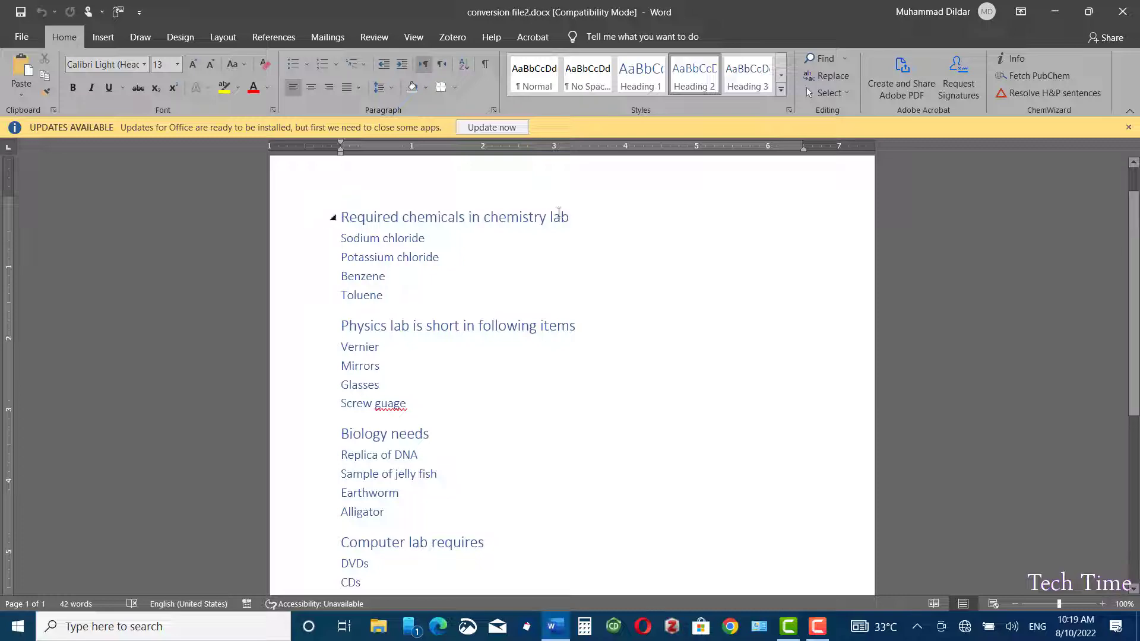
- Turn all four lab headings red using Select Text with Similar Formatting
left_click(332, 219)
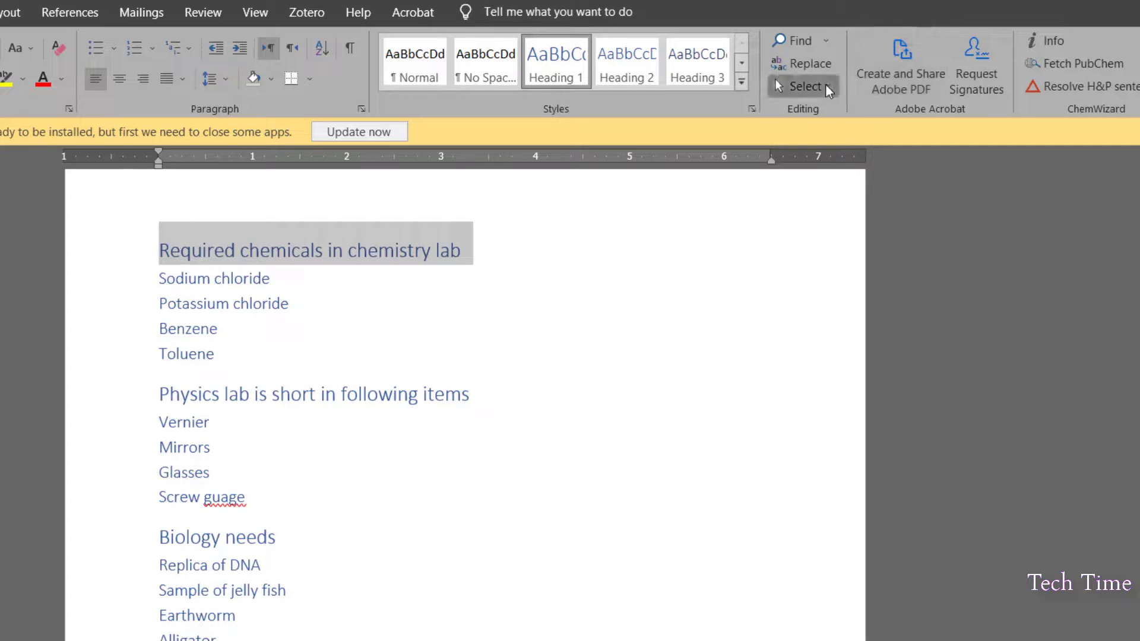
left_click(828, 89)
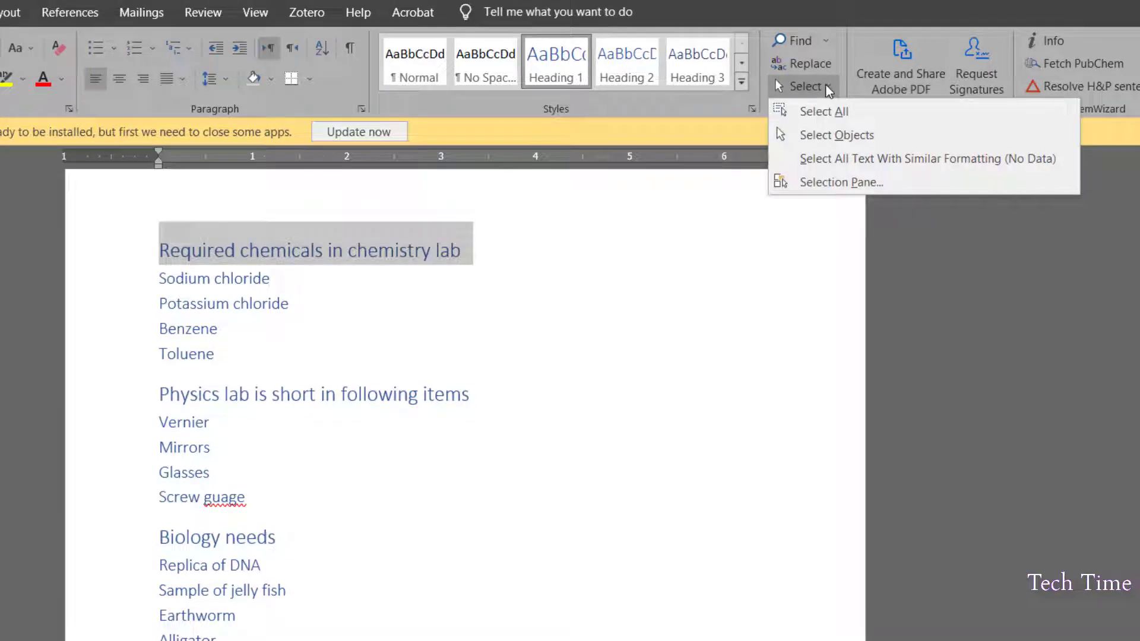
left_click(827, 160)
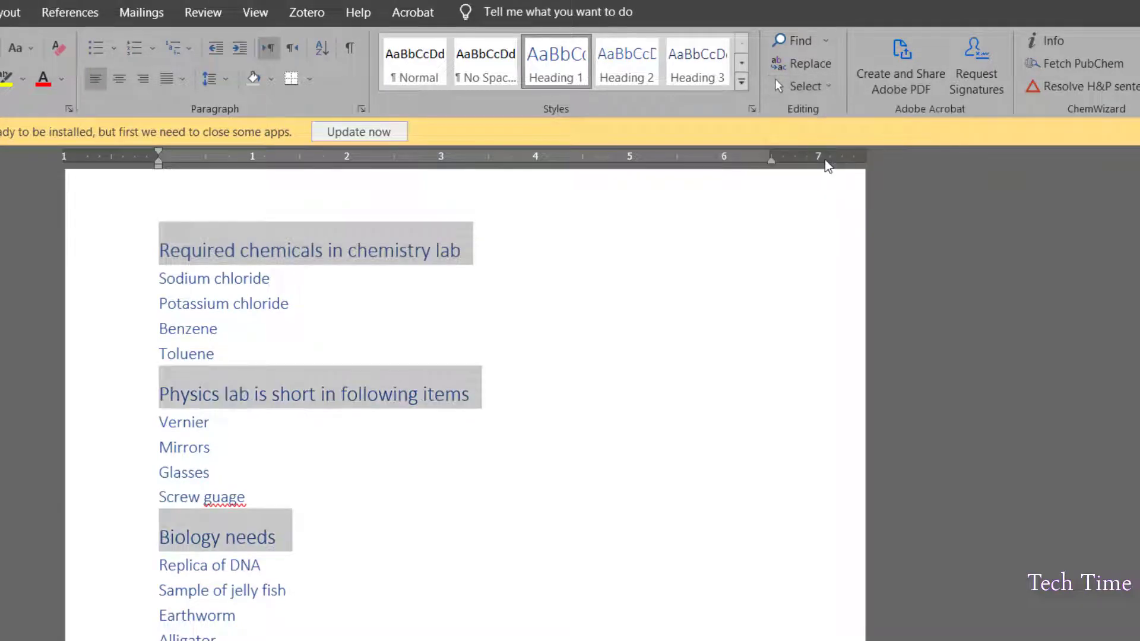
left_click(42, 80)
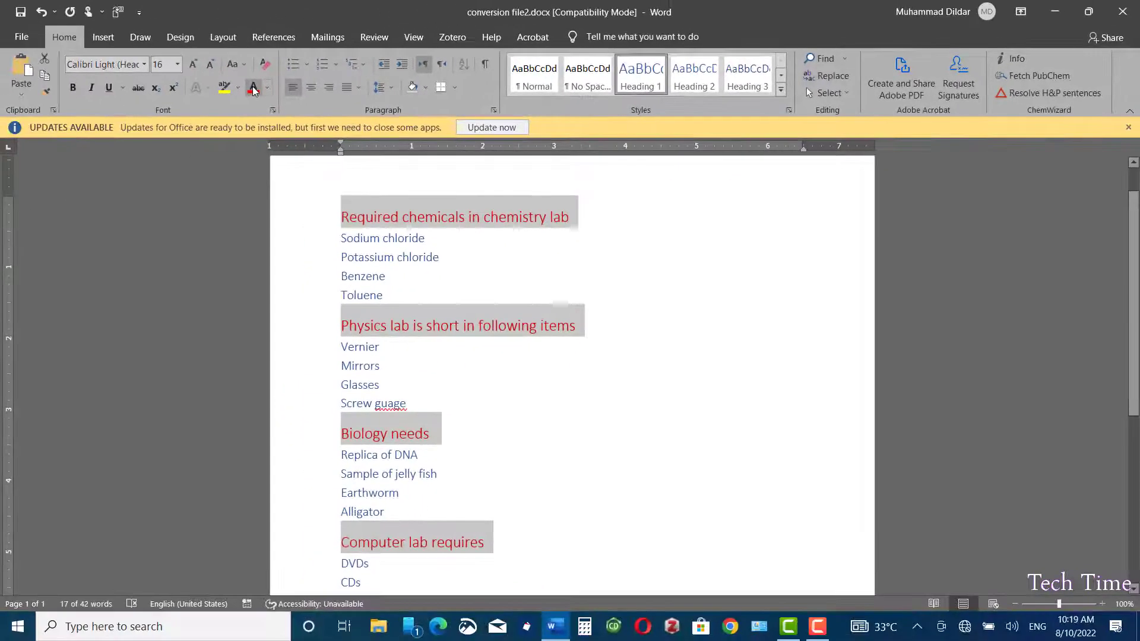
left_click(451, 258)
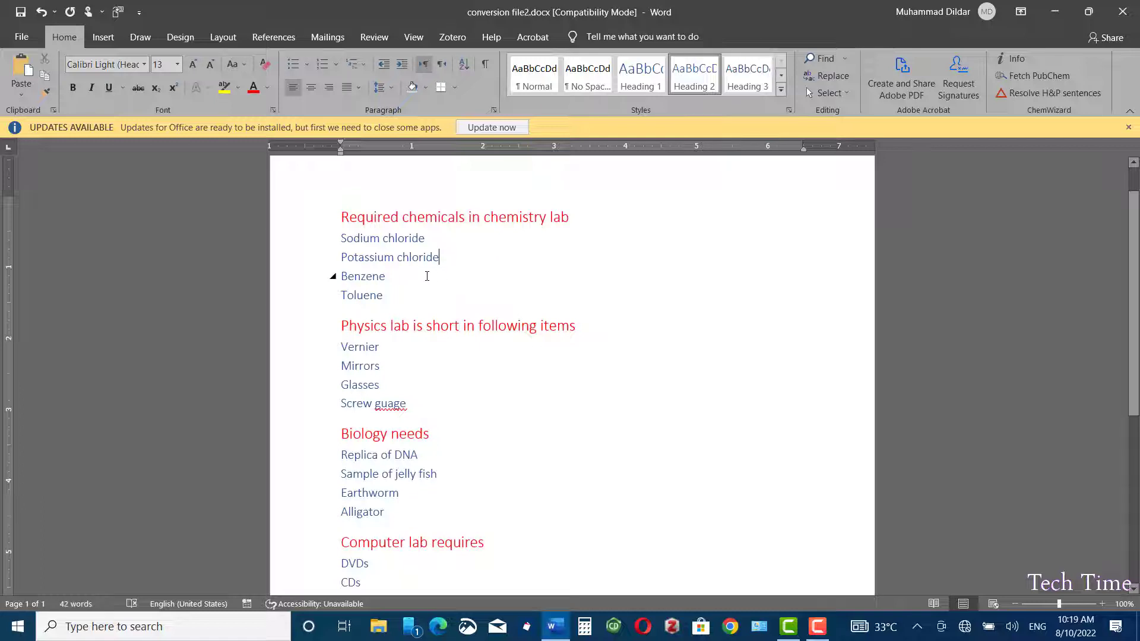
- Give all list items a pale blue-grey font colour using Select Text with Similar Formatting
double_click(324, 240)
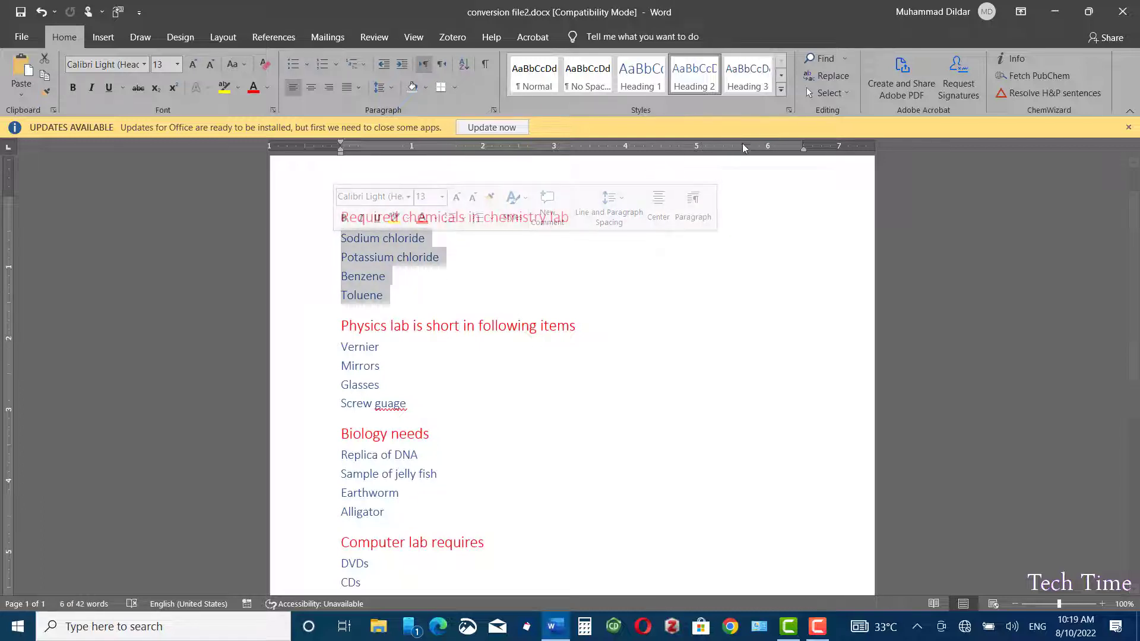
left_click(846, 93)
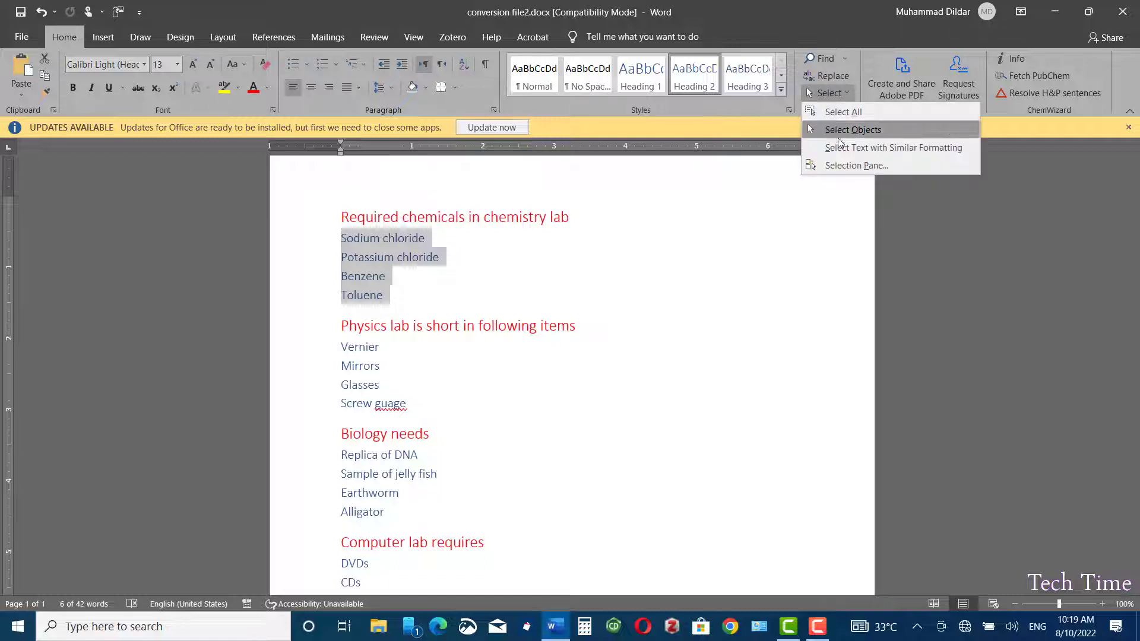
left_click(859, 148)
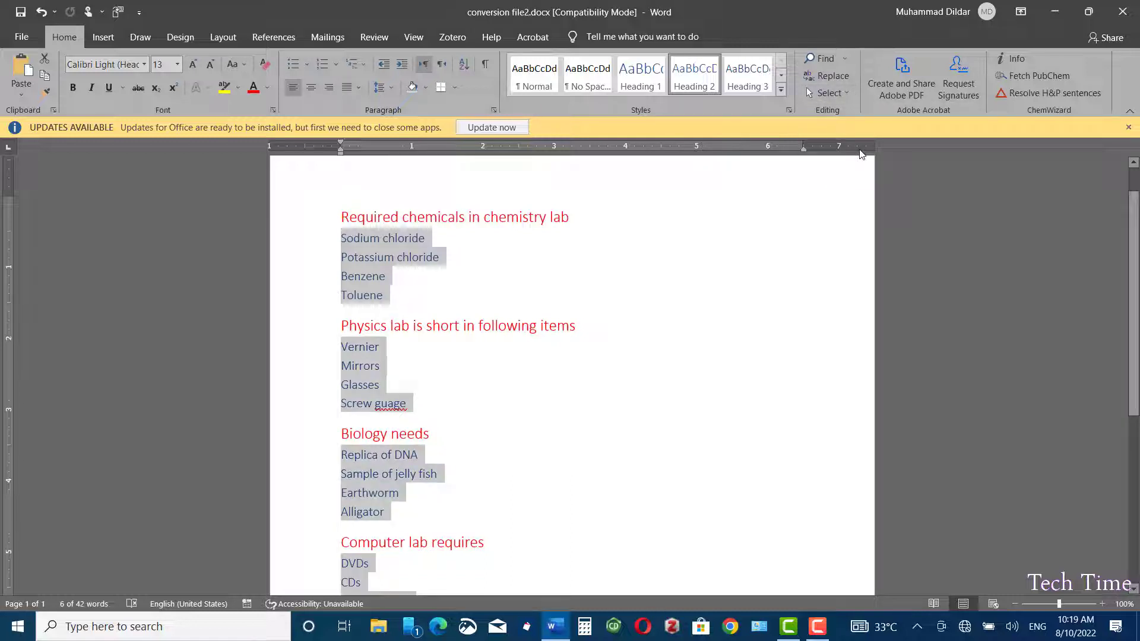
left_click(268, 87)
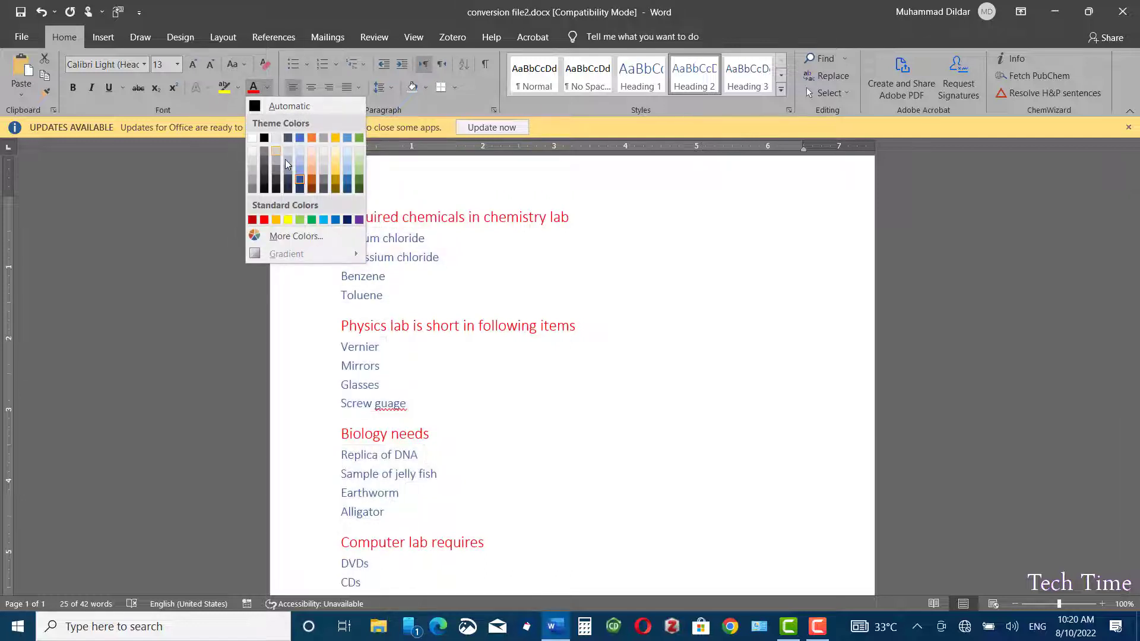
scroll(299, 174, "down", 1)
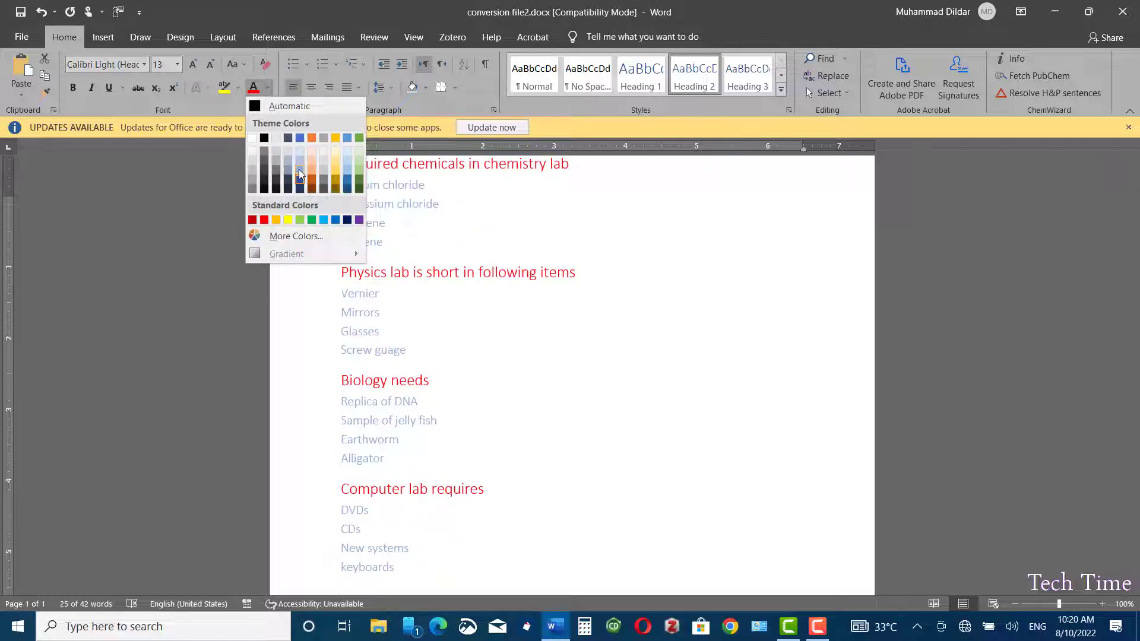
left_click(300, 174)
left_click(542, 358)
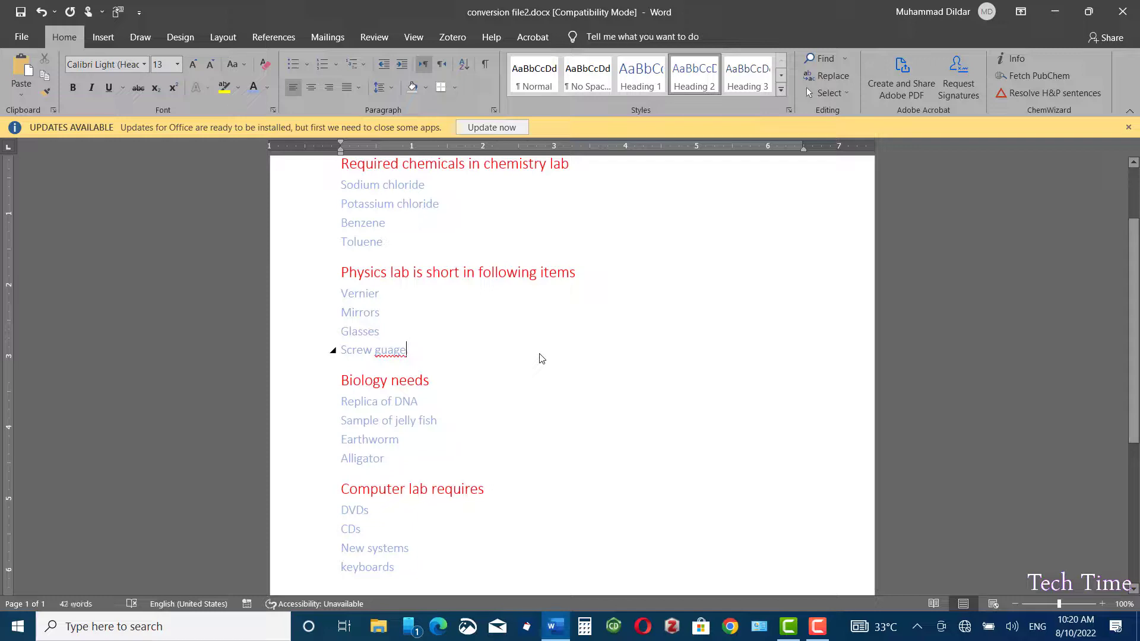
- Resend the document to PowerPoint, enable editing, and apply the Wood Type theme
left_click(118, 12)
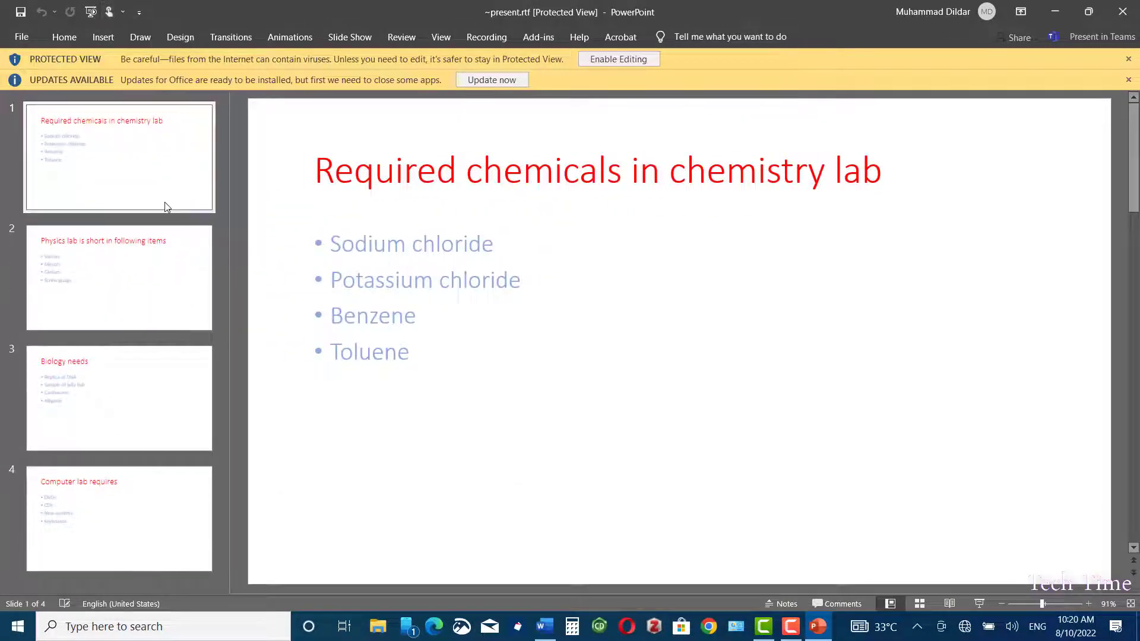
left_click(215, 190)
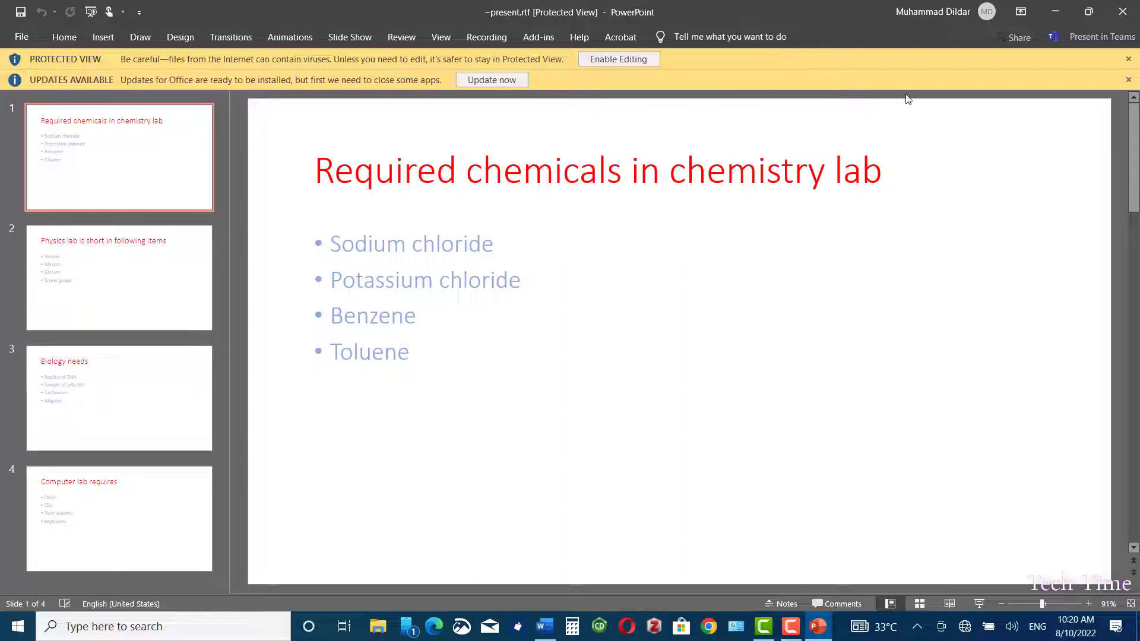
left_click(633, 59)
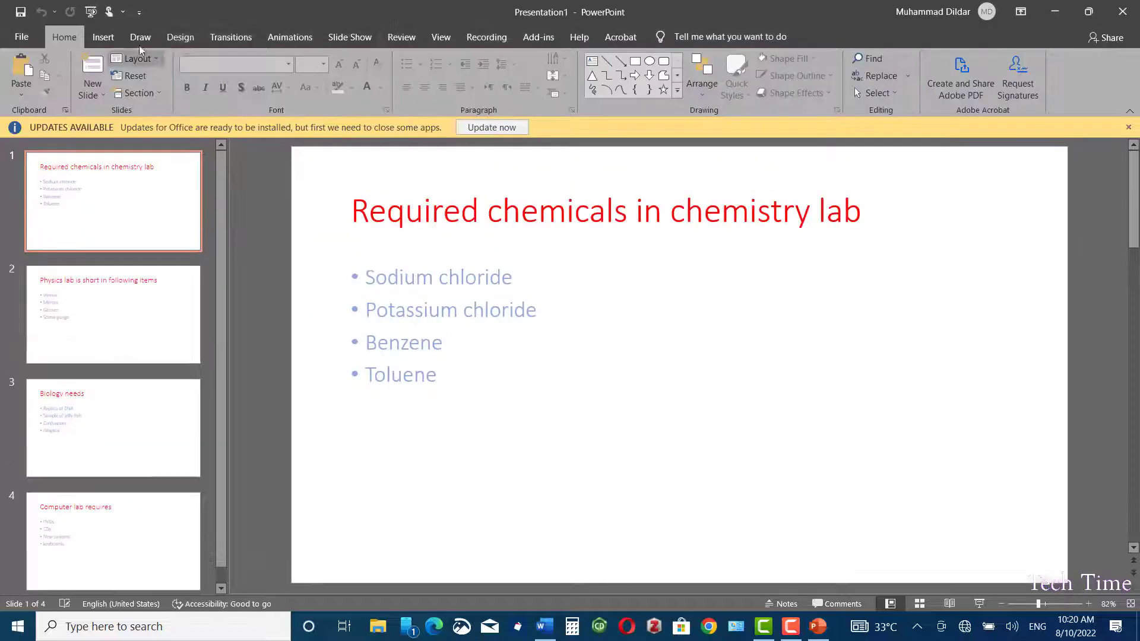
left_click(182, 37)
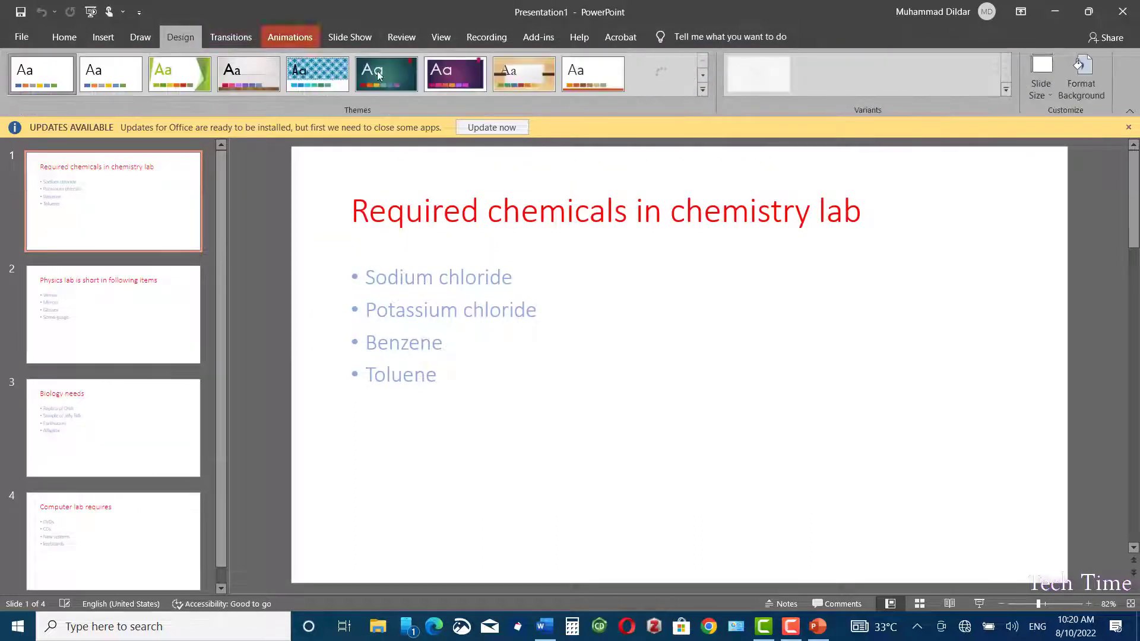
left_click(526, 76)
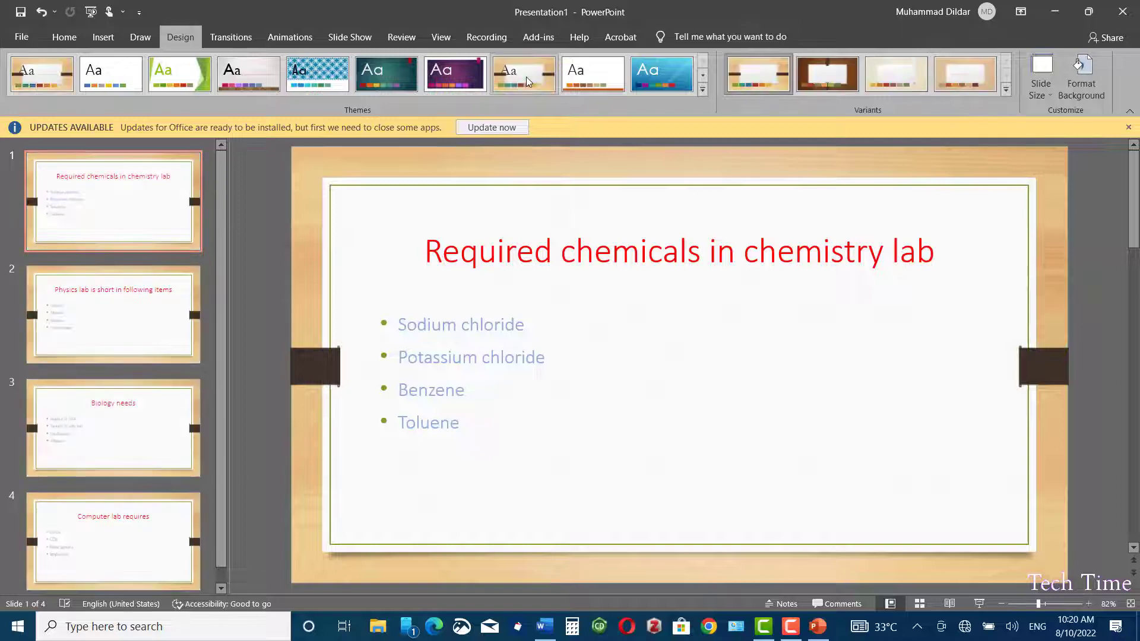
scroll(219, 299, "down", 1)
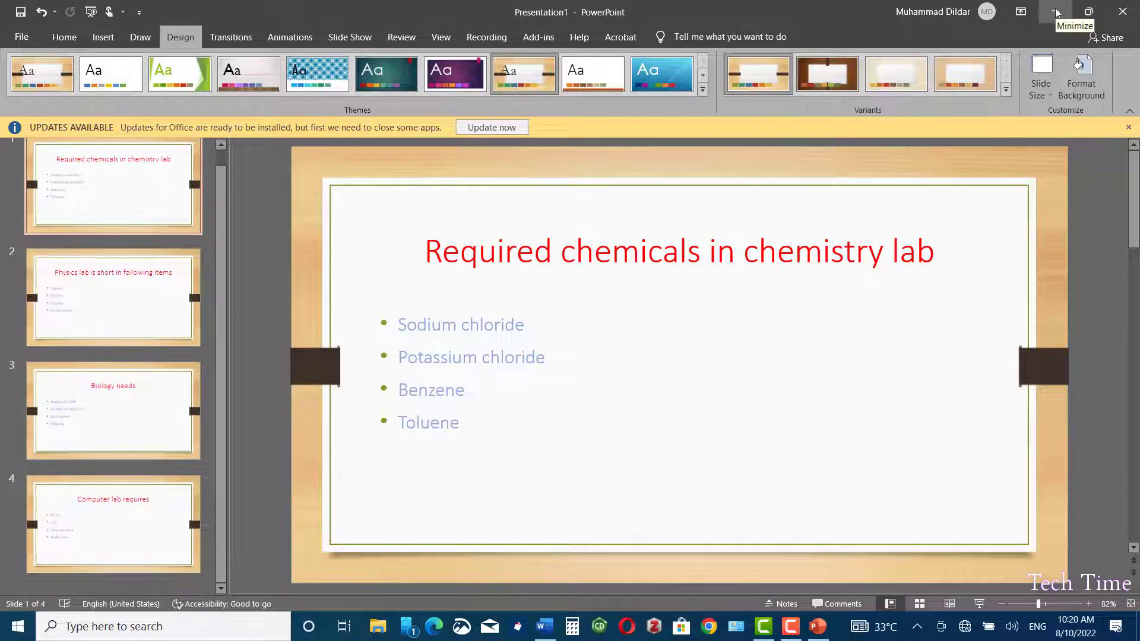
- Minimize PowerPoint and Word, then open conversion file.docx from the desktop
left_click(1054, 12)
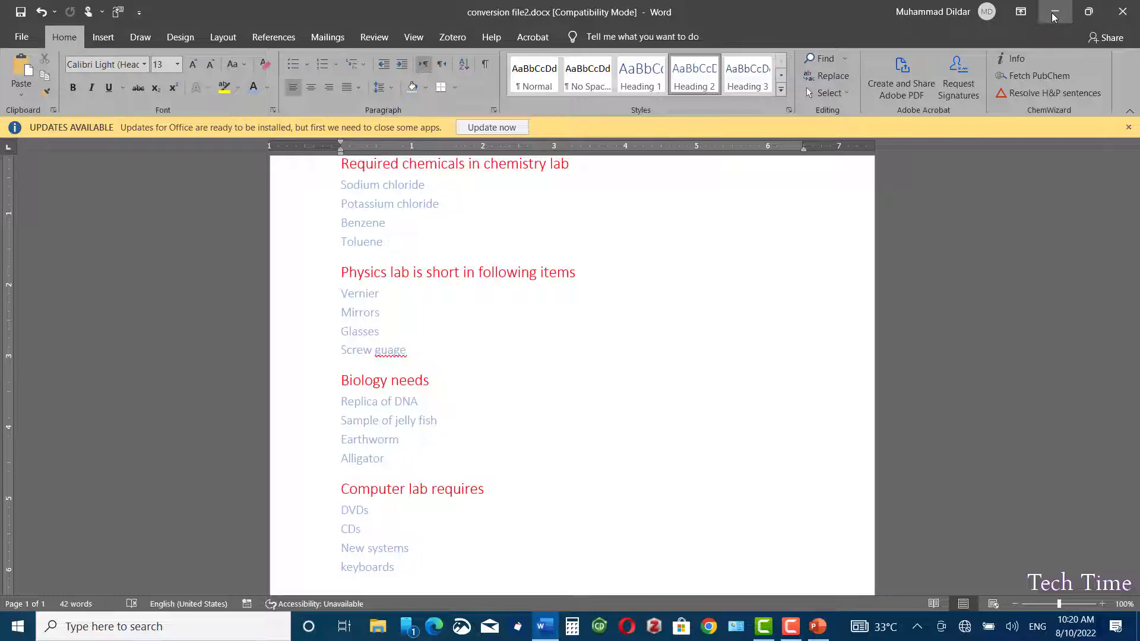
left_click(1054, 15)
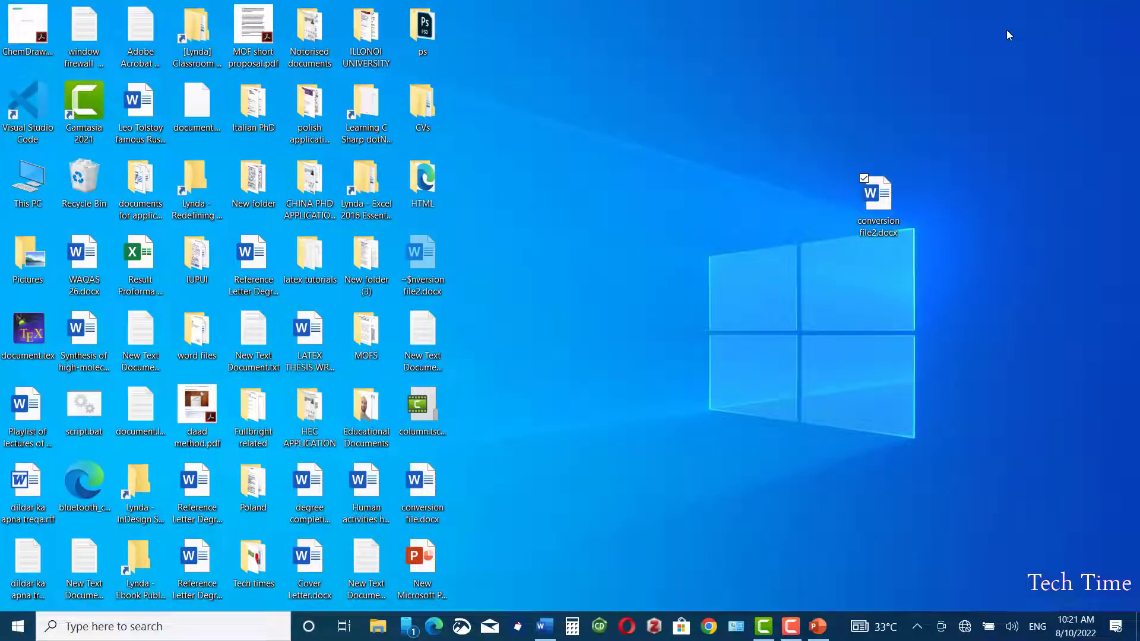
double_click(424, 507)
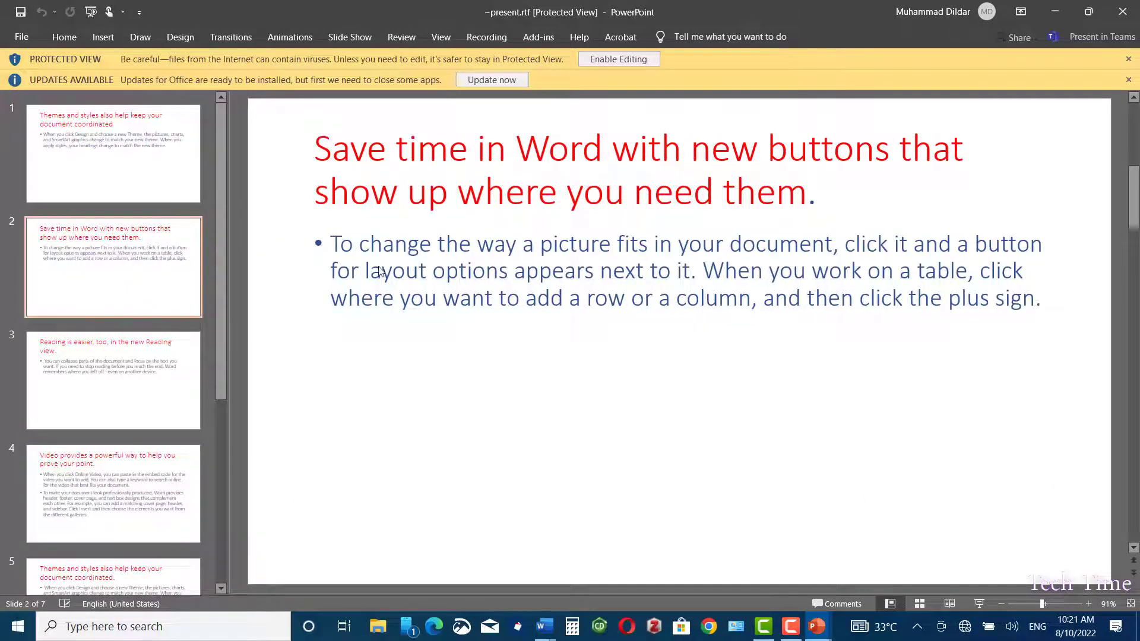
- Enable editing, apply the wood-floor theme to the seven slides, then return to conversion file2.docx
left_click(636, 59)
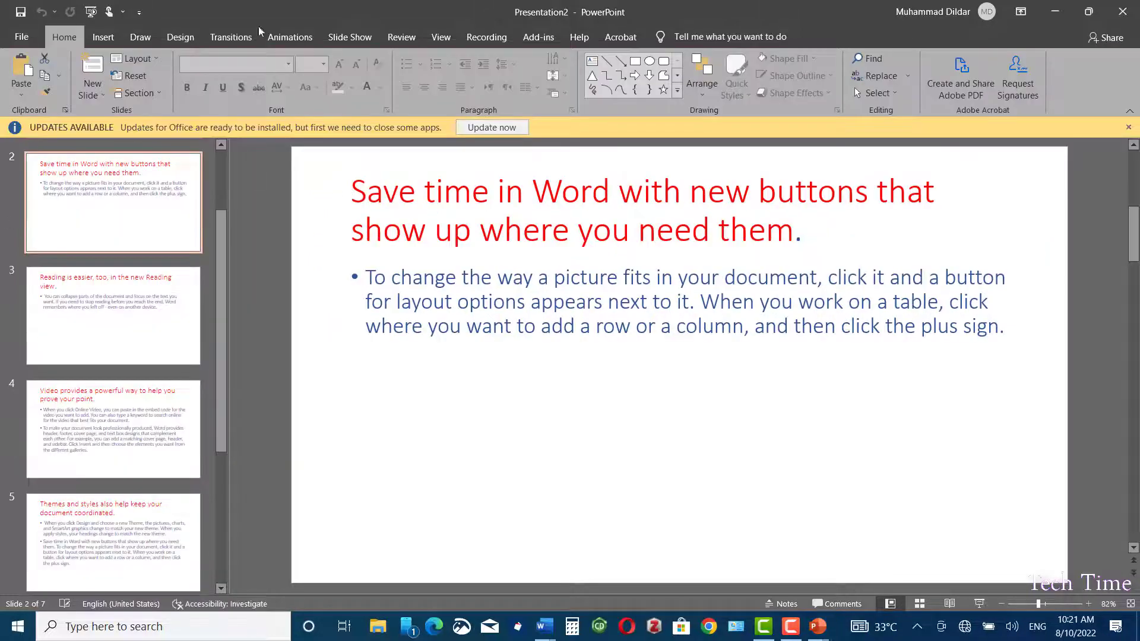
left_click(184, 37)
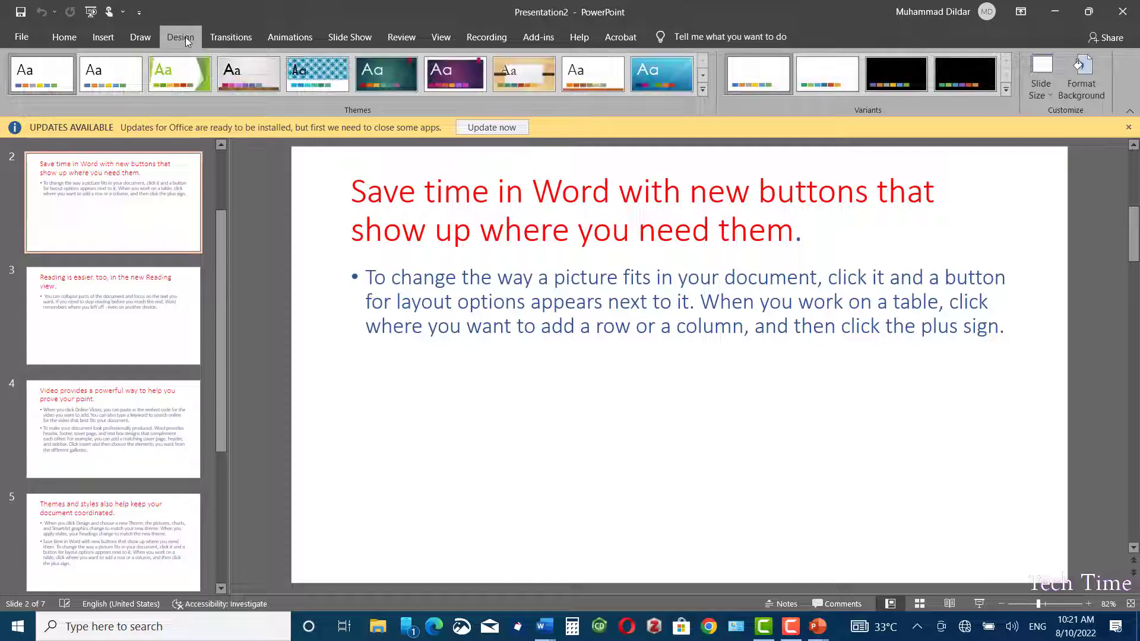
left_click(252, 77)
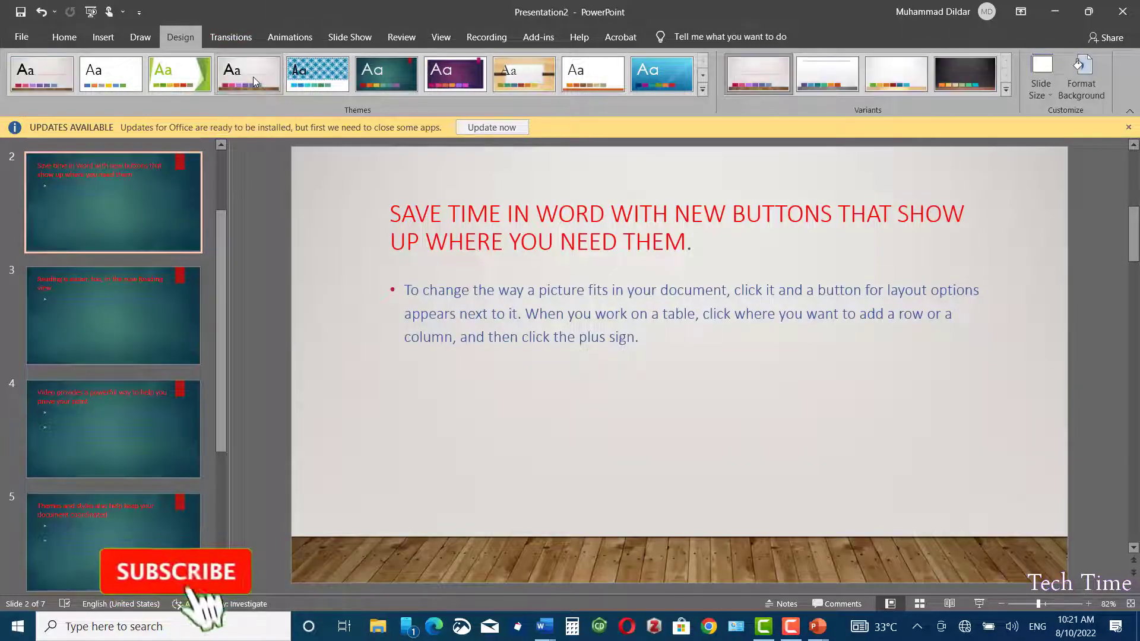
left_click(1060, 11)
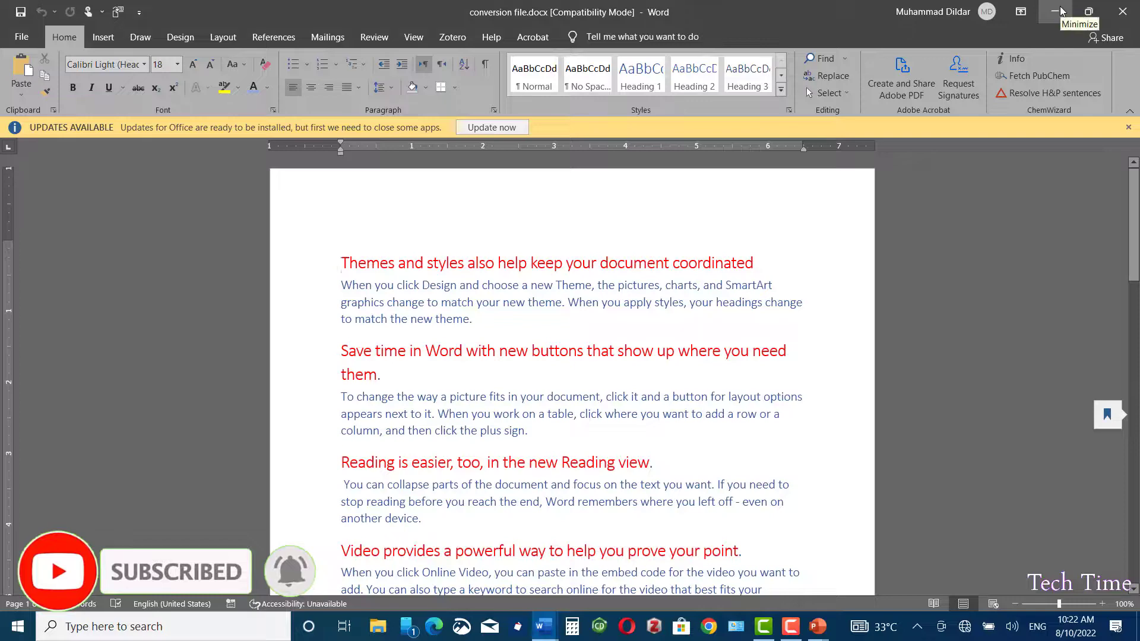
left_click(1060, 11)
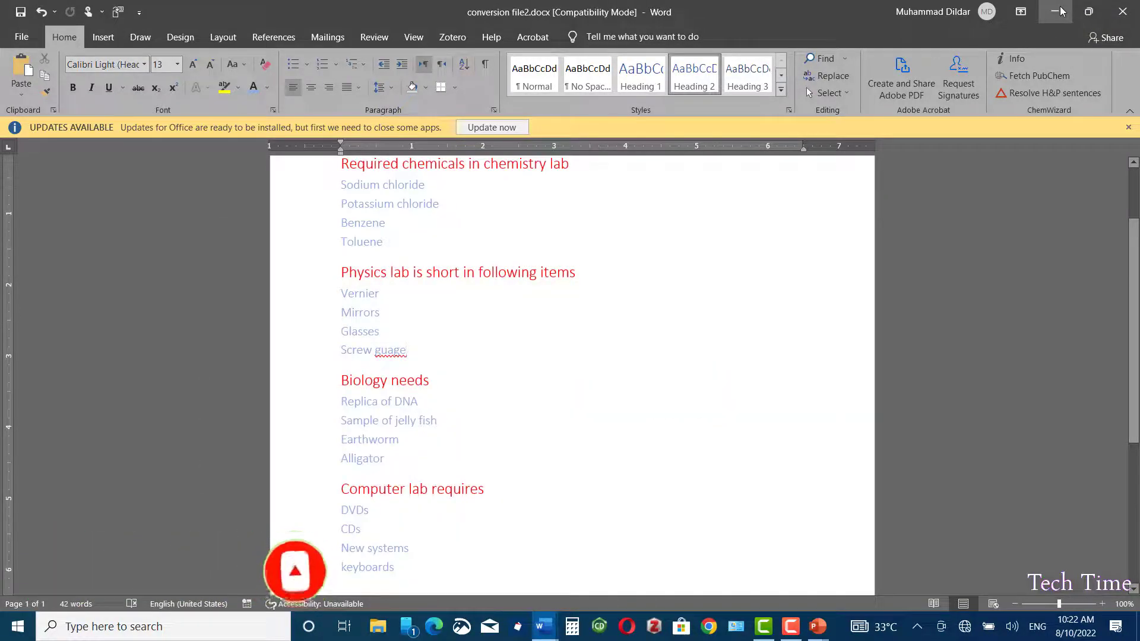